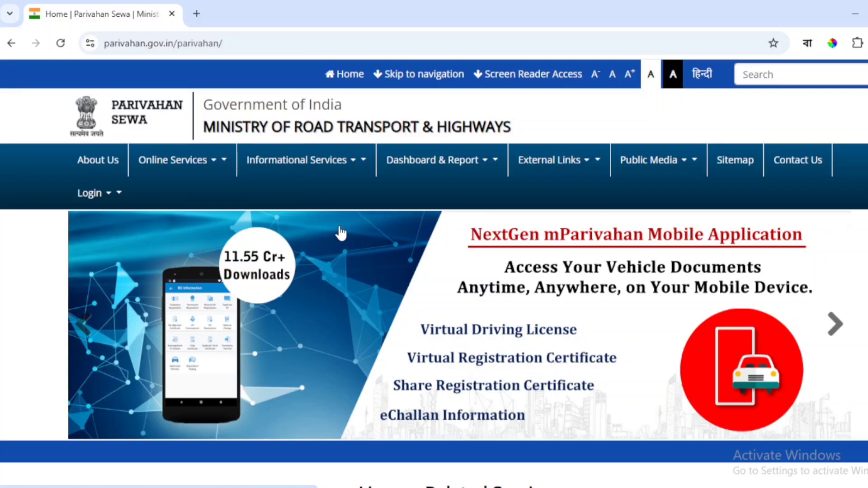
# - Search Google for 'parivahan sewa' in a new tab and open the official parivahan.gov.in result
pyautogui.click(196, 14)
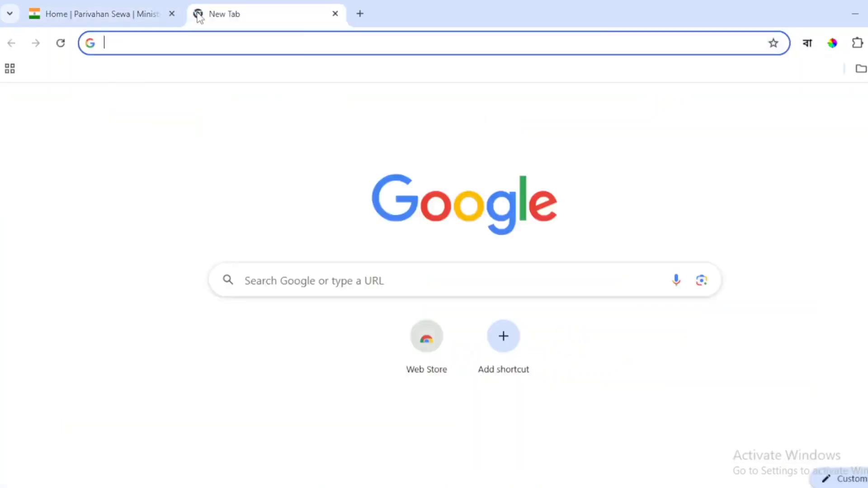
pyautogui.click(206, 38)
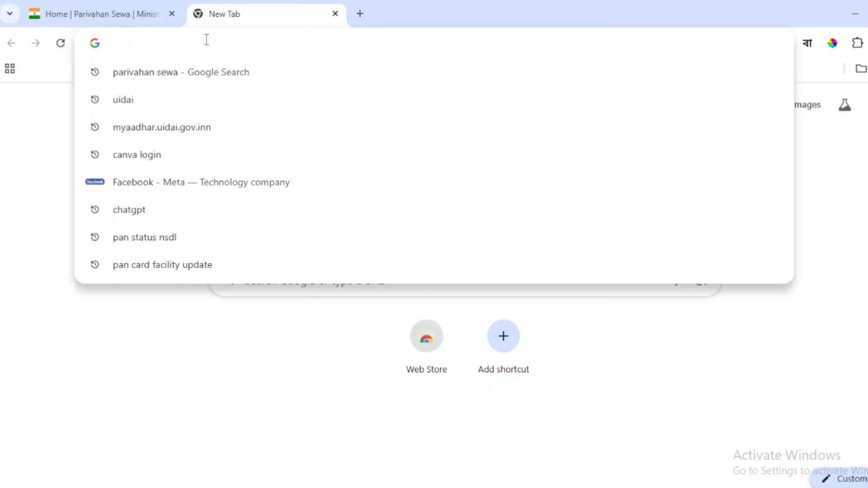
pyautogui.write('par')
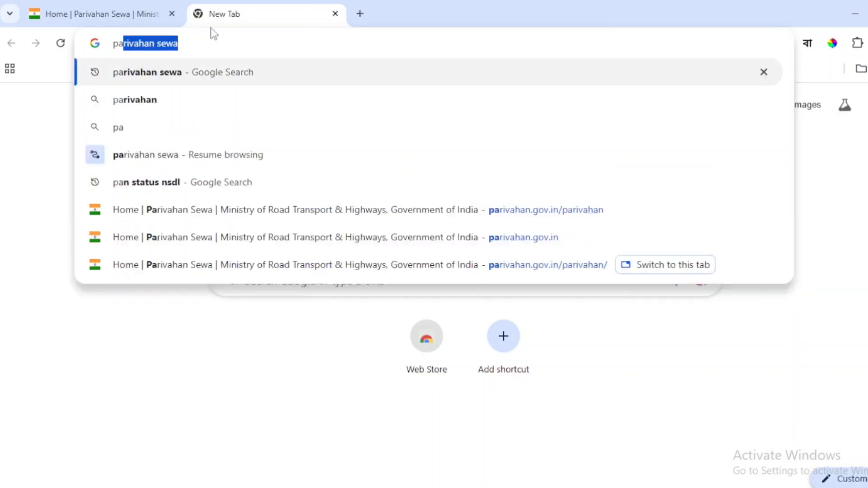
pyautogui.write('i')
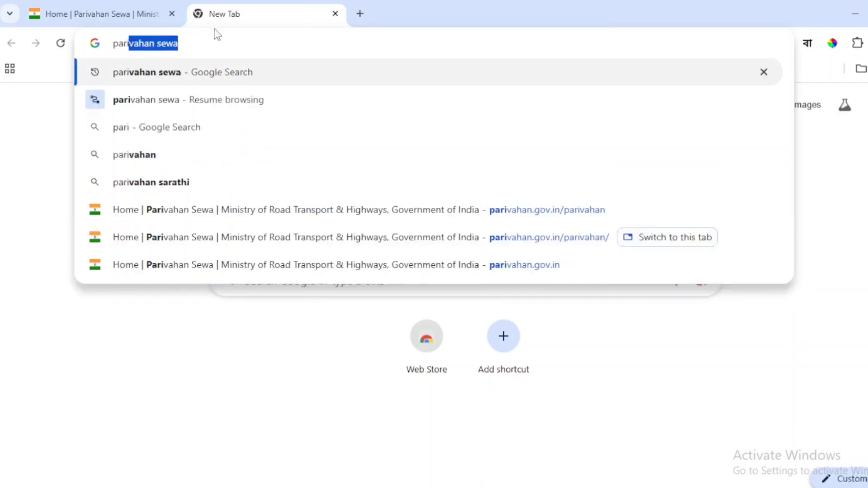
pyautogui.click(152, 77)
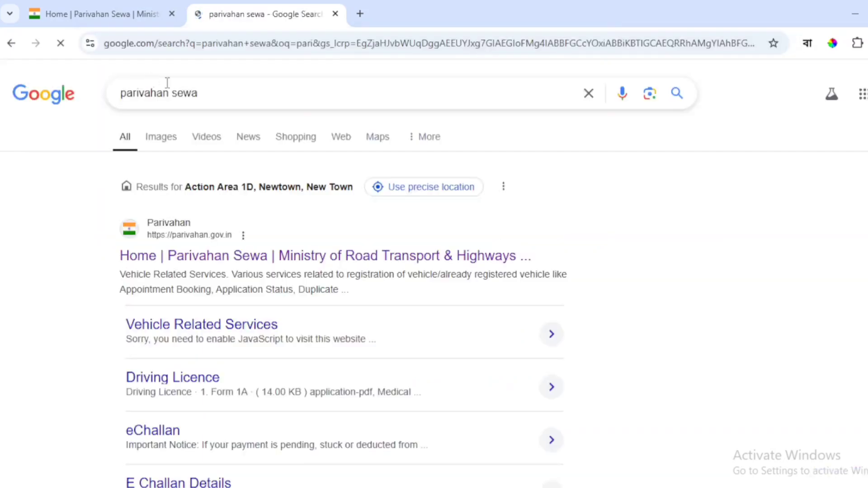
pyautogui.click(225, 256)
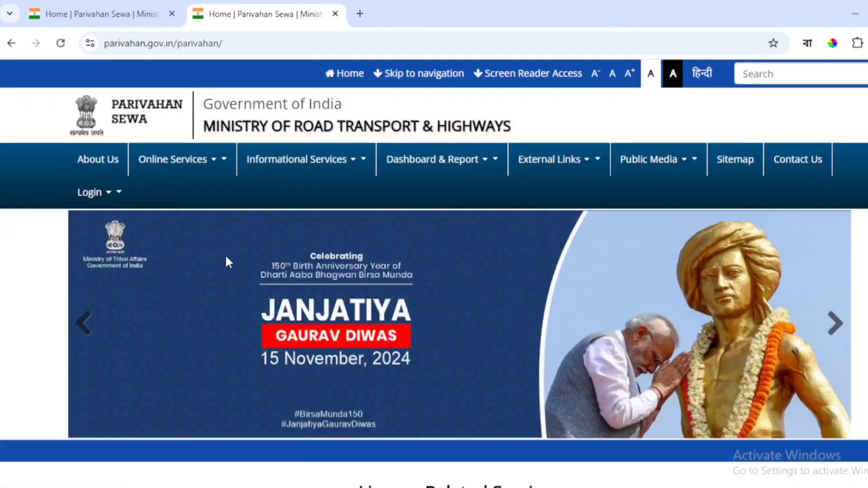
# - Open Driving License Related Services under Online Services, then the Drivers/ Learners License card
pyautogui.moveTo(172, 168)
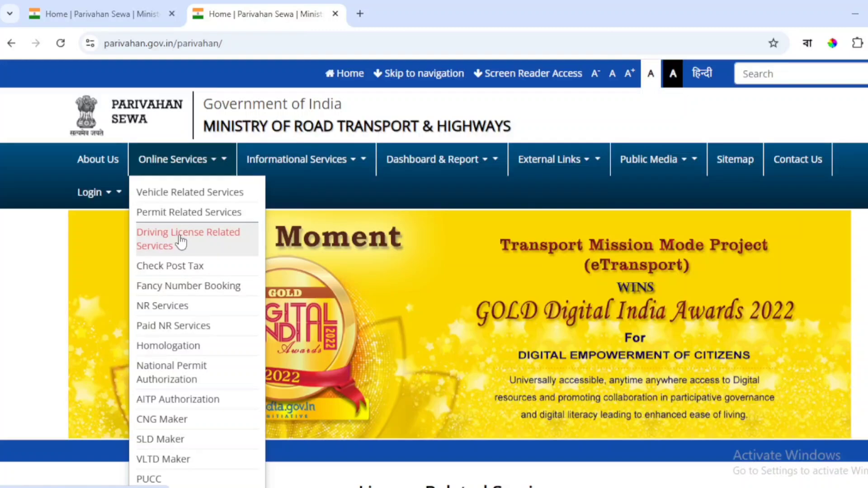
pyautogui.click(181, 242)
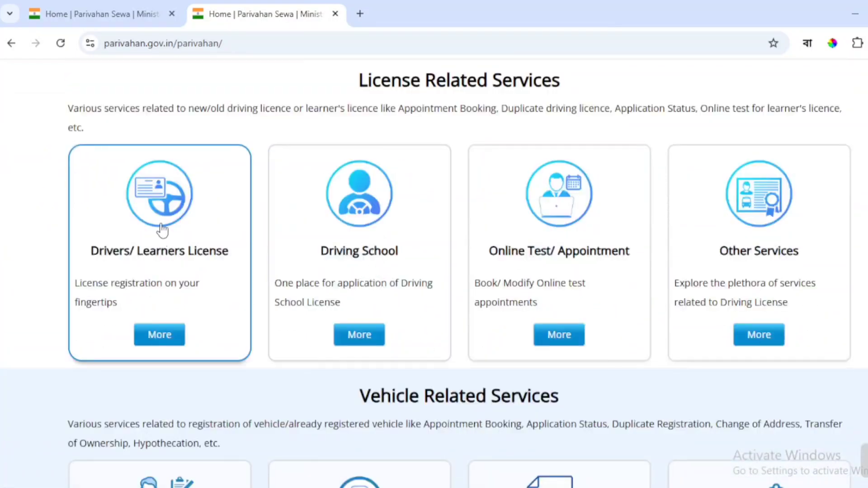
pyautogui.click(170, 196)
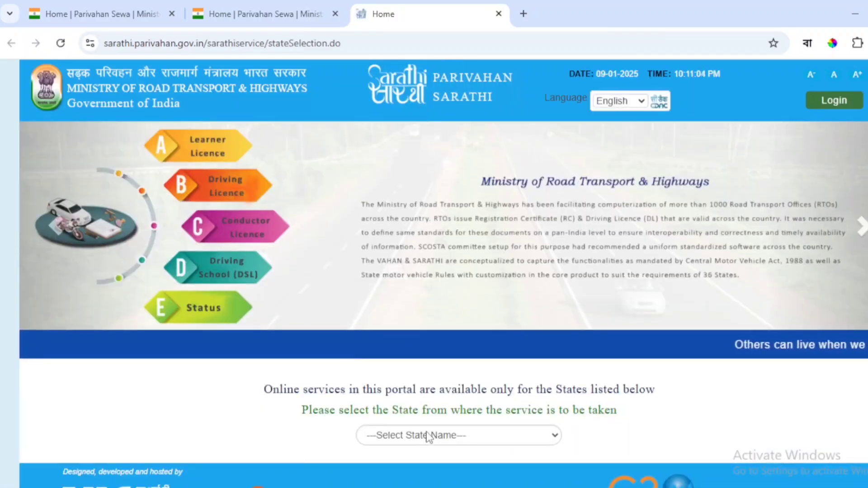
# - Select West Bengal as the state and skip the Contactless Licence Services popup
pyautogui.click(429, 435)
pyautogui.scroll(-5, 423, 316)
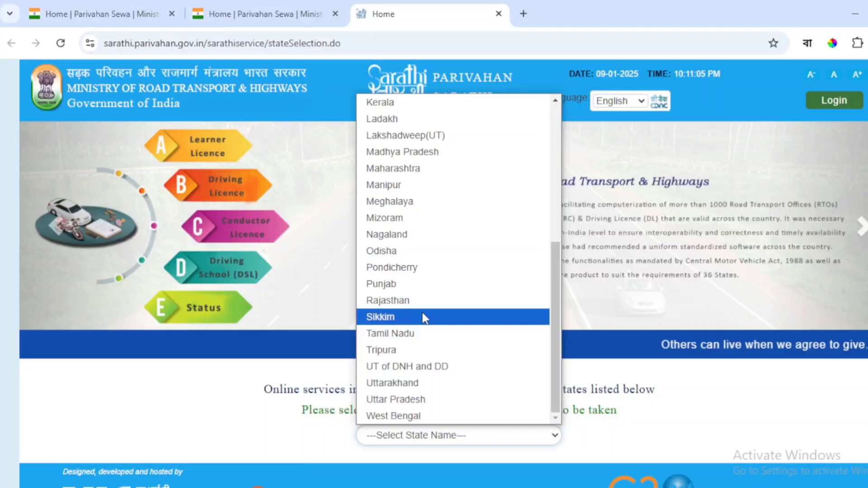
pyautogui.click(413, 415)
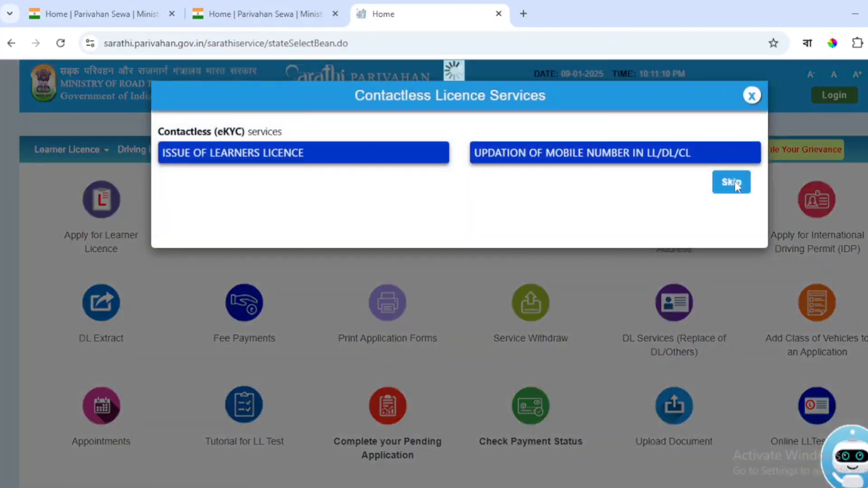
pyautogui.click(729, 184)
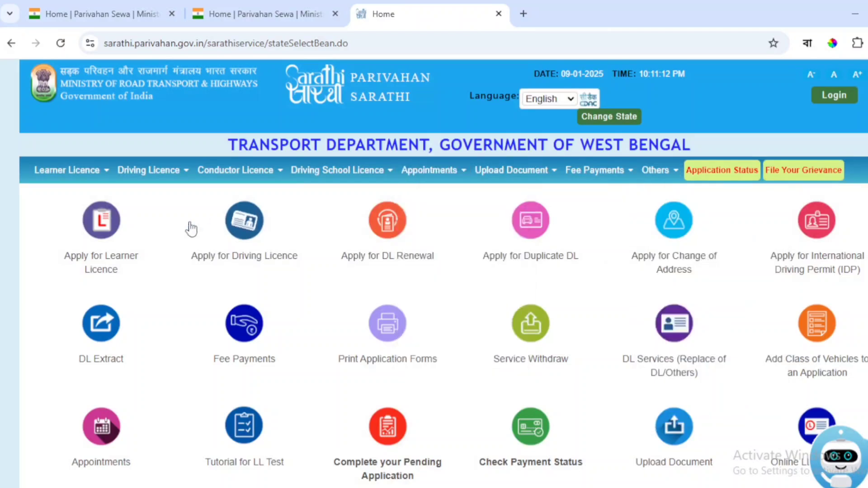
# - Apply for a Learner Licence as an applicant who holds no existing licence
pyautogui.click(111, 268)
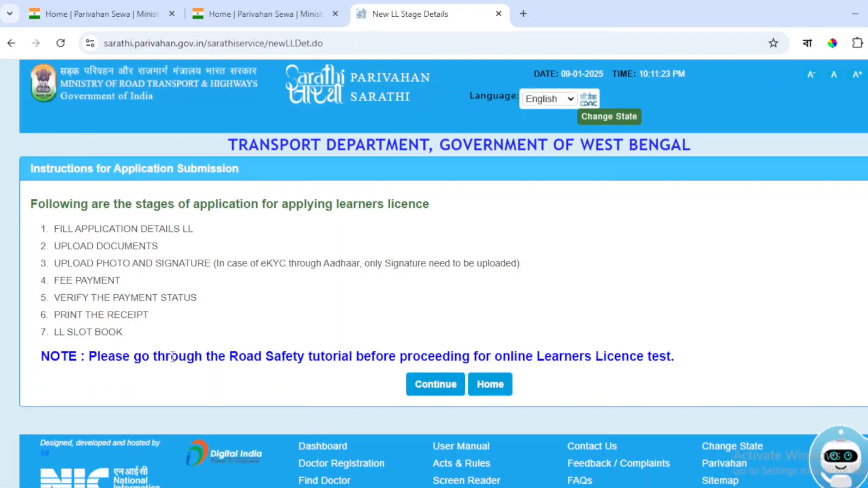
pyautogui.click(431, 392)
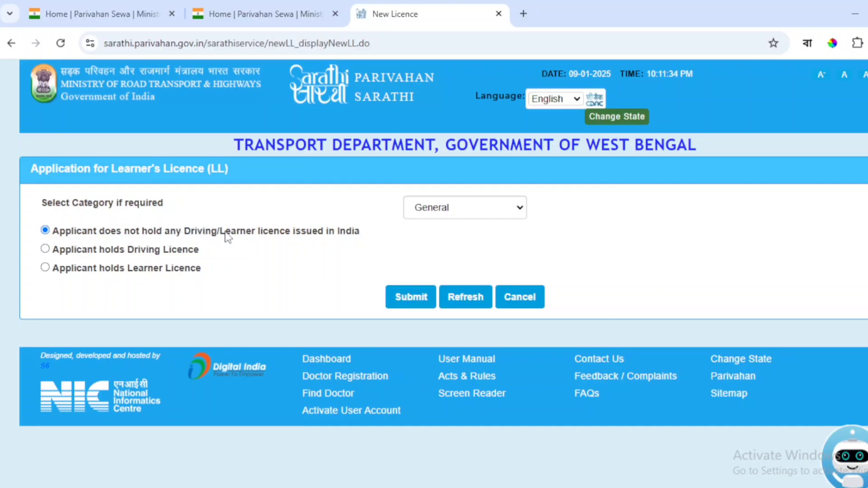
pyautogui.click(397, 303)
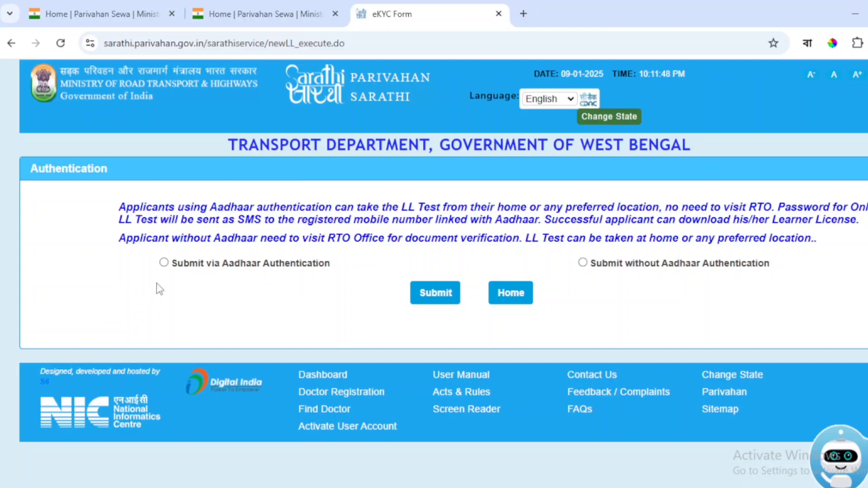
# - Choose Aadhaar authentication, acknowledge the mobile number alert, and enter the applicant's Aadhaar number
pyautogui.click(164, 263)
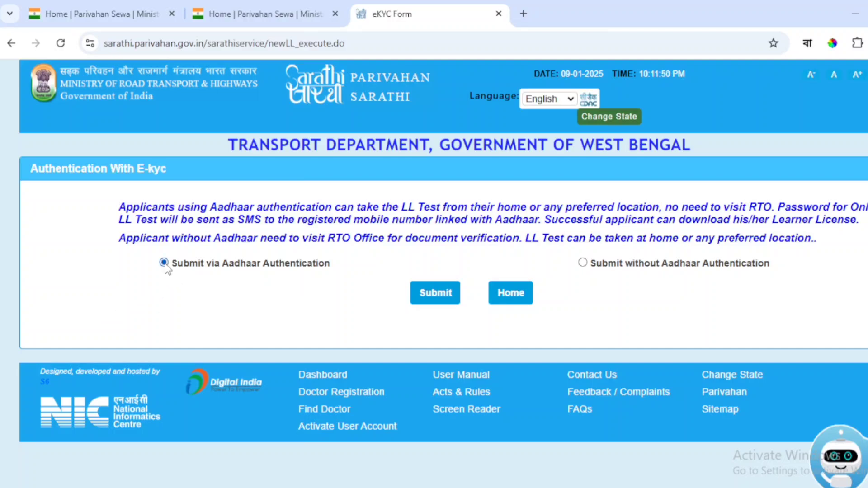
pyautogui.click(446, 297)
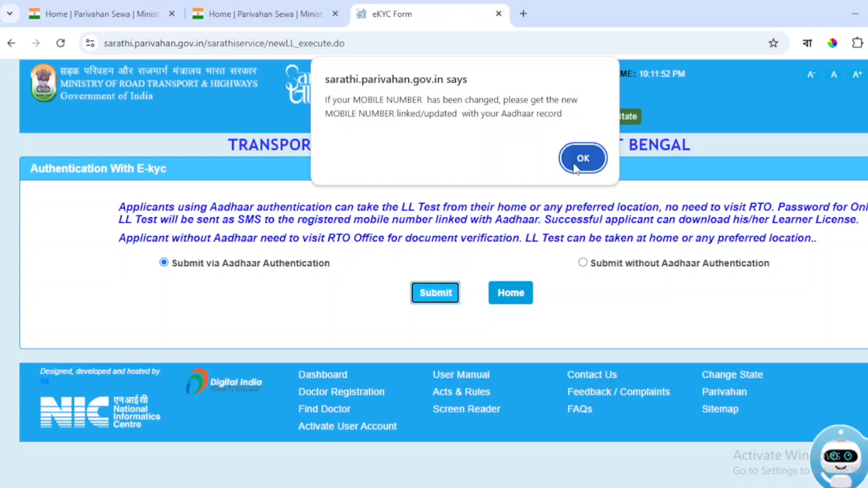
pyautogui.click(578, 168)
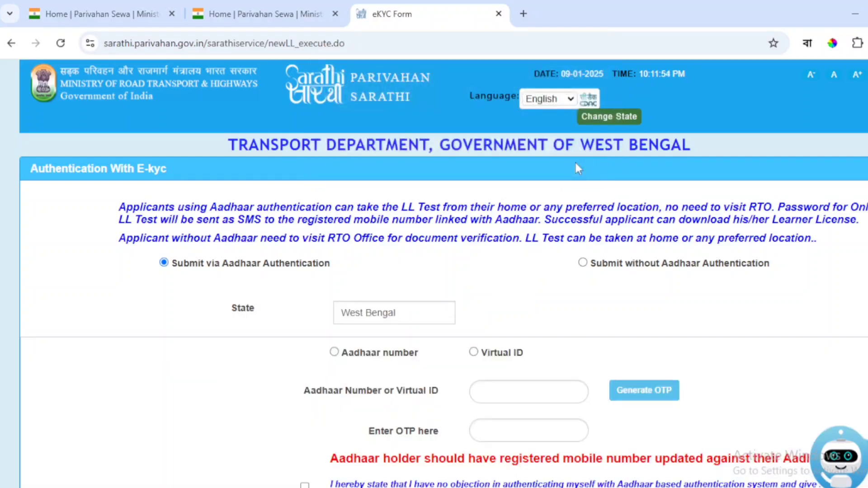
pyautogui.scroll(-3, 492, 303)
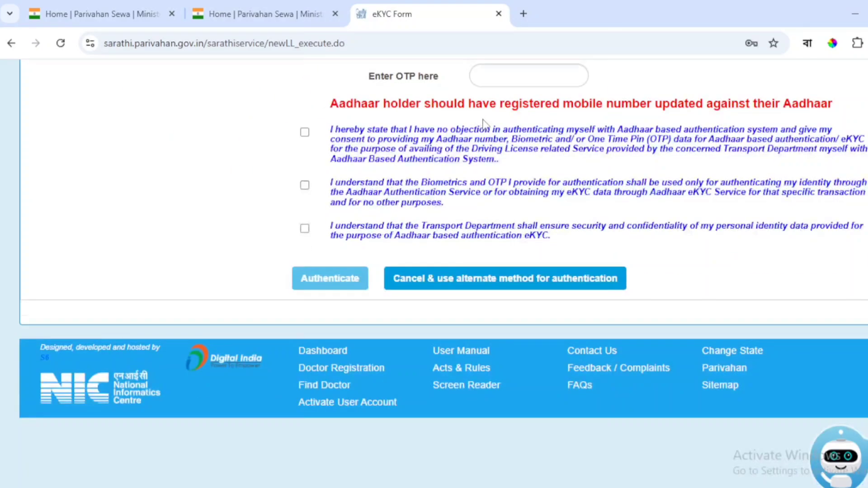
pyautogui.scroll(2, 485, 123)
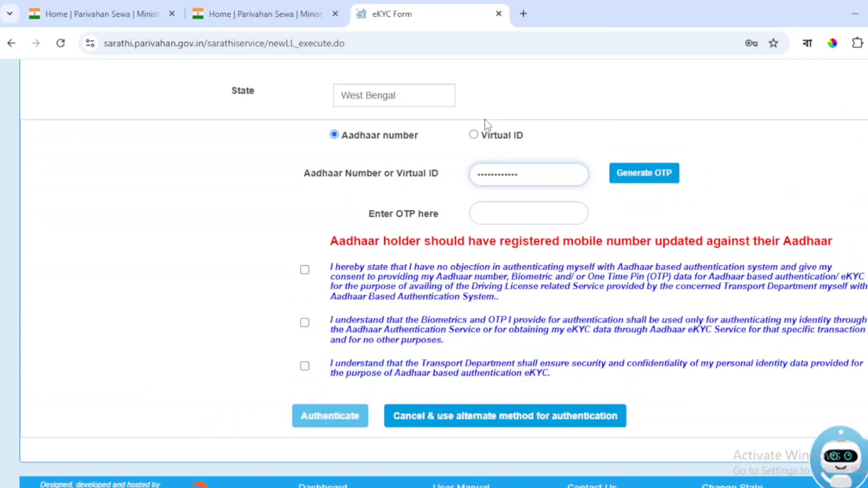
# - Generate an OTP to the Aadhaar-linked mobile, enter it, and tick all three consent statements
pyautogui.click(624, 177)
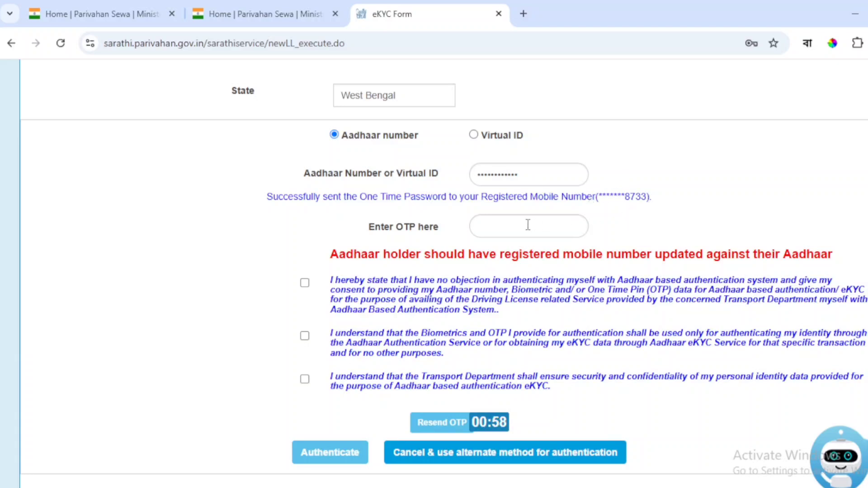
pyautogui.click(512, 231)
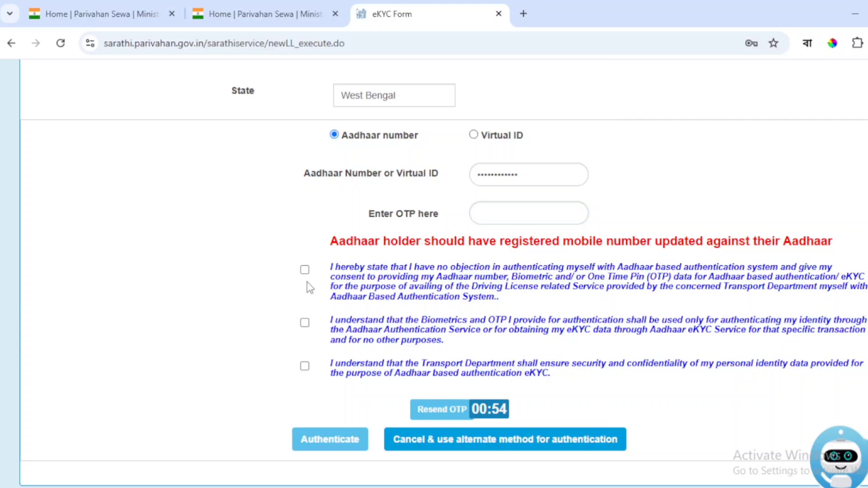
pyautogui.click(308, 322)
pyautogui.click(308, 365)
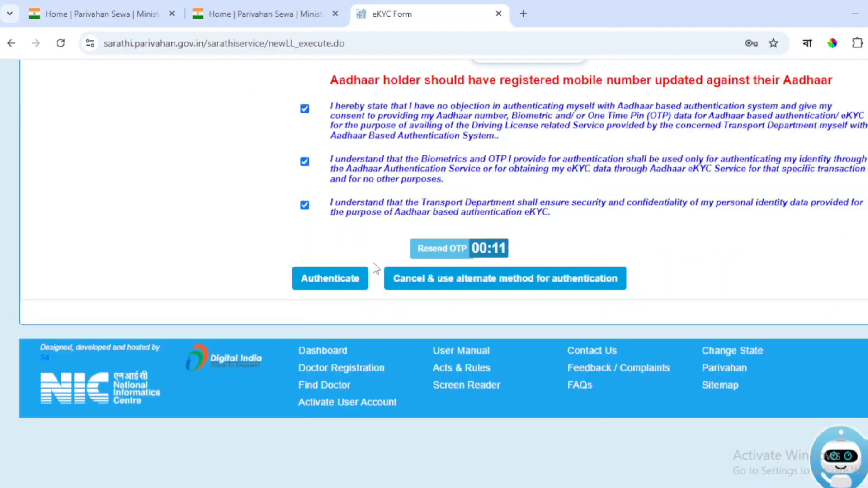
# - Authenticate with the OTP, review the fetched e-KYC details, and proceed to the NewLL form
pyautogui.click(334, 281)
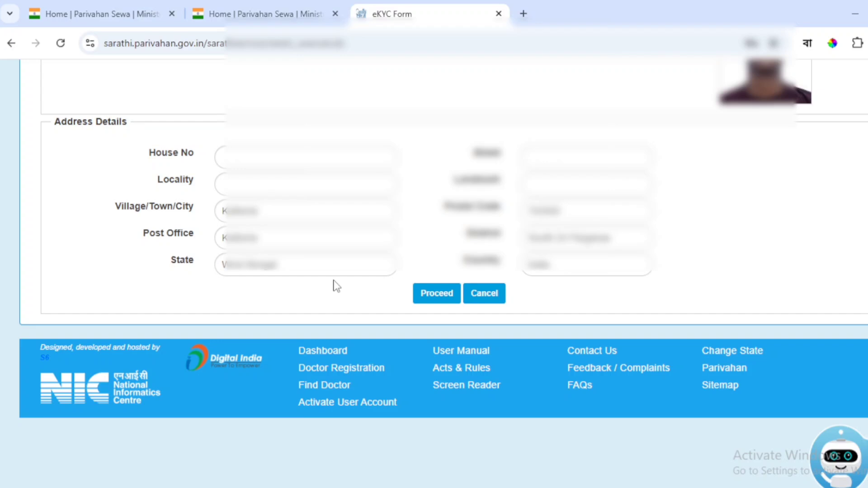
pyautogui.scroll(3, 392, 238)
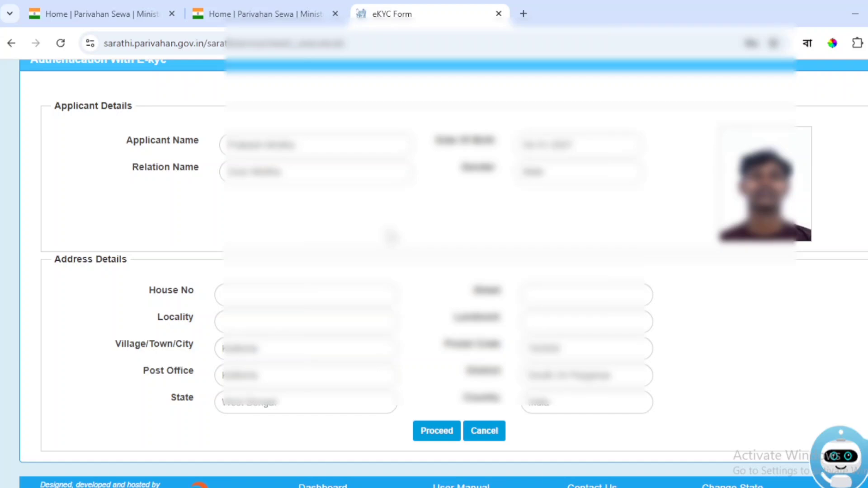
pyautogui.scroll(-3, 391, 236)
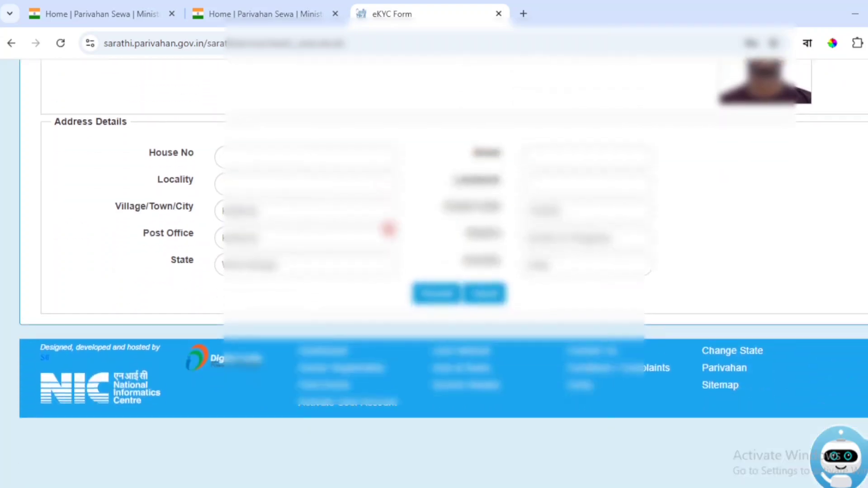
pyautogui.click(442, 298)
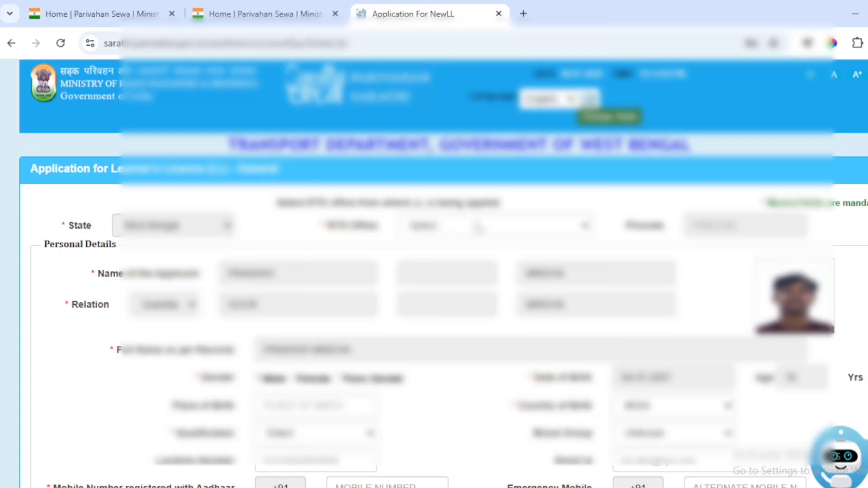
# - Set the RTO Office to L.A. 24PARGANAS -- WB20
pyautogui.click(482, 226)
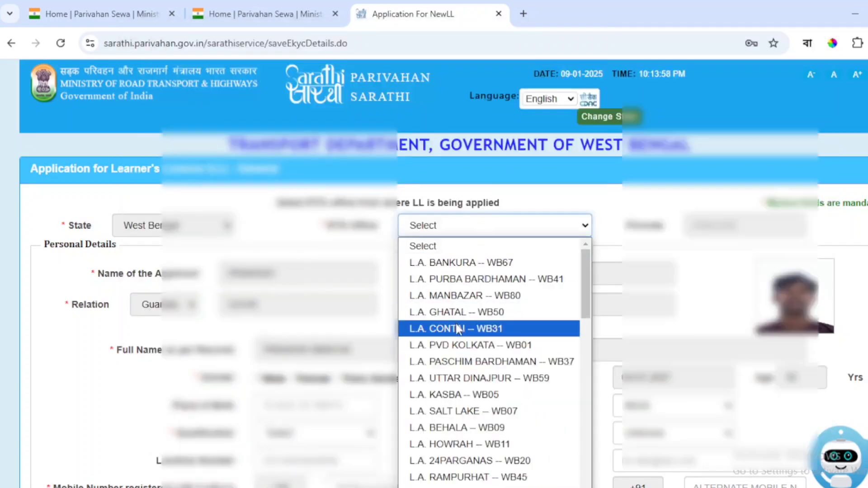
pyautogui.scroll(-10, 457, 326)
pyautogui.scroll(8, 458, 328)
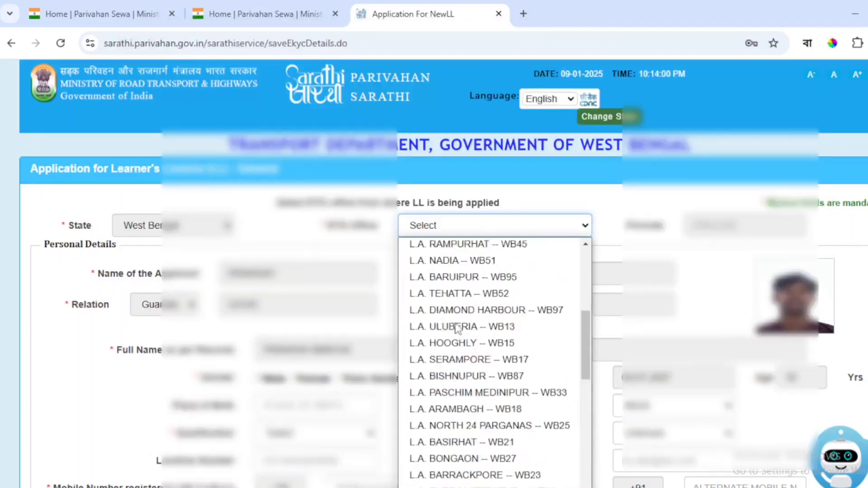
pyautogui.scroll(5, 459, 325)
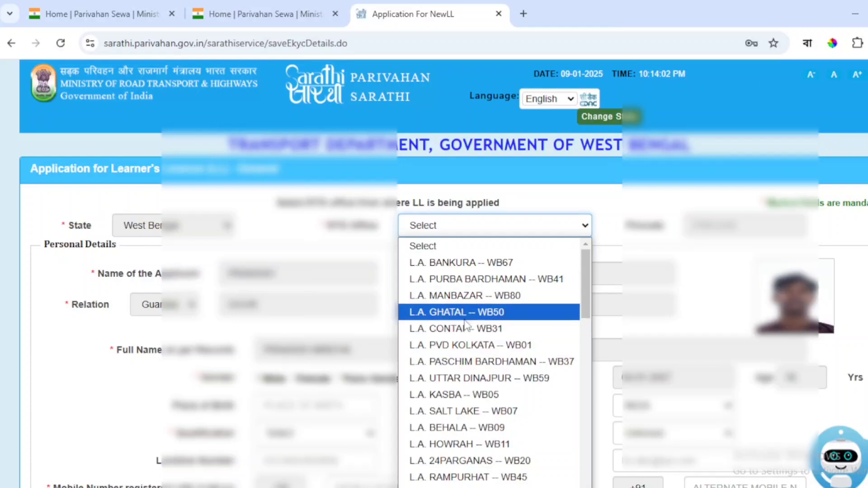
pyautogui.scroll(-11, 470, 316)
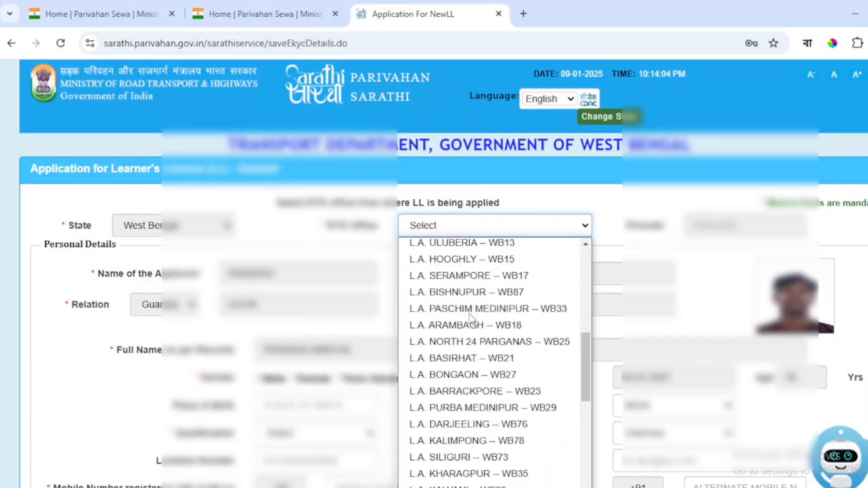
pyautogui.scroll(-2, 470, 316)
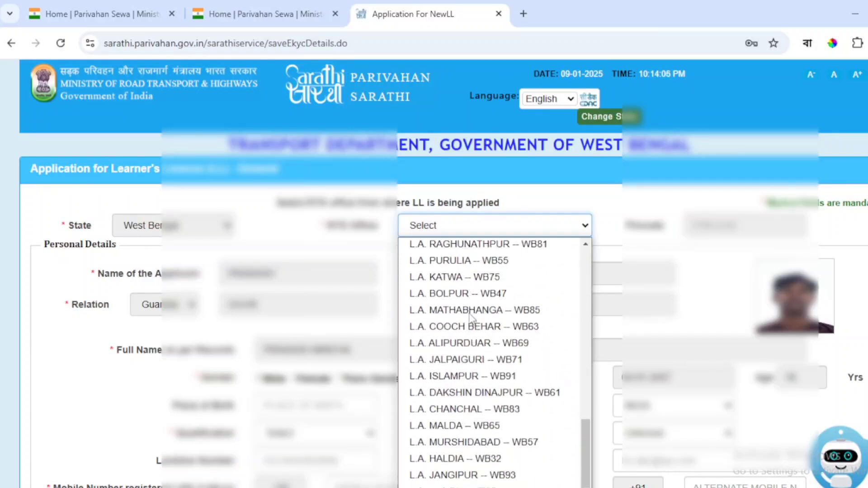
pyautogui.scroll(5, 469, 317)
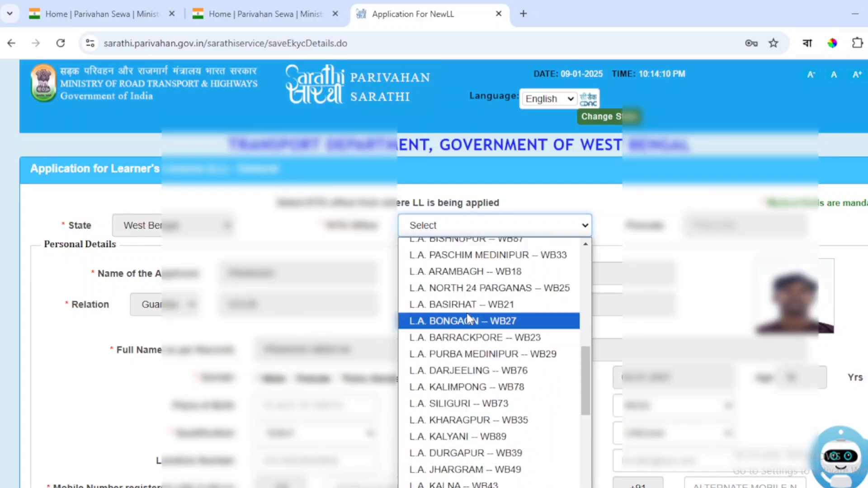
pyautogui.click(469, 294)
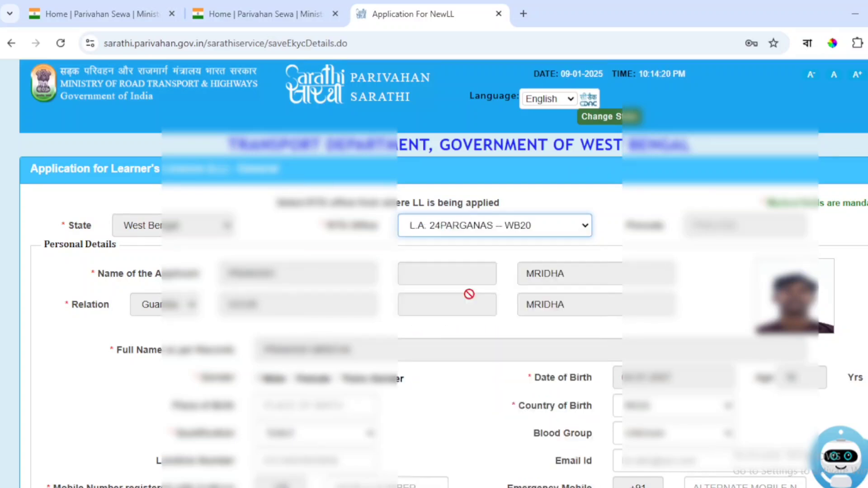
# - Set Qualification to 8th Passed, leave blood group unchanged, and start on the mobile number field
pyautogui.scroll(-3, 469, 295)
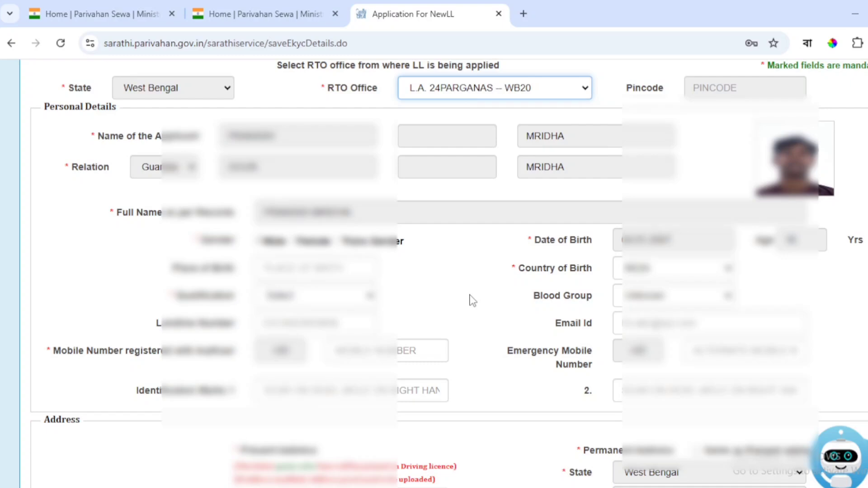
pyautogui.scroll(-2, 473, 300)
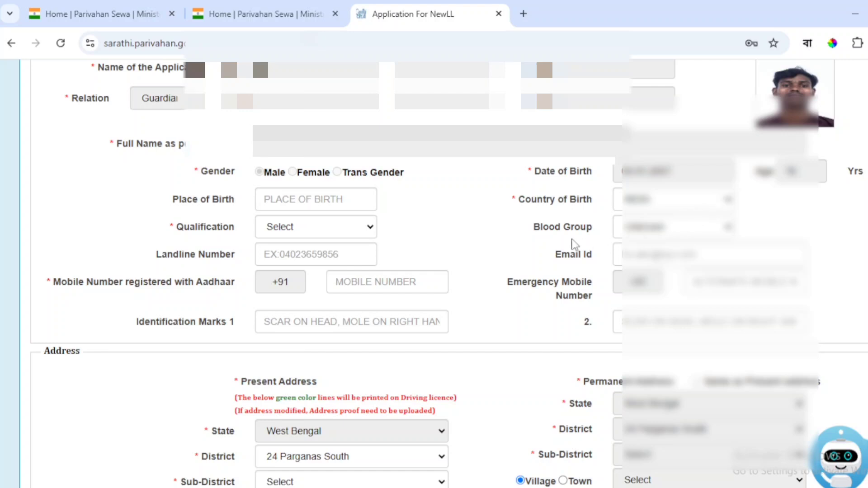
pyautogui.click(304, 226)
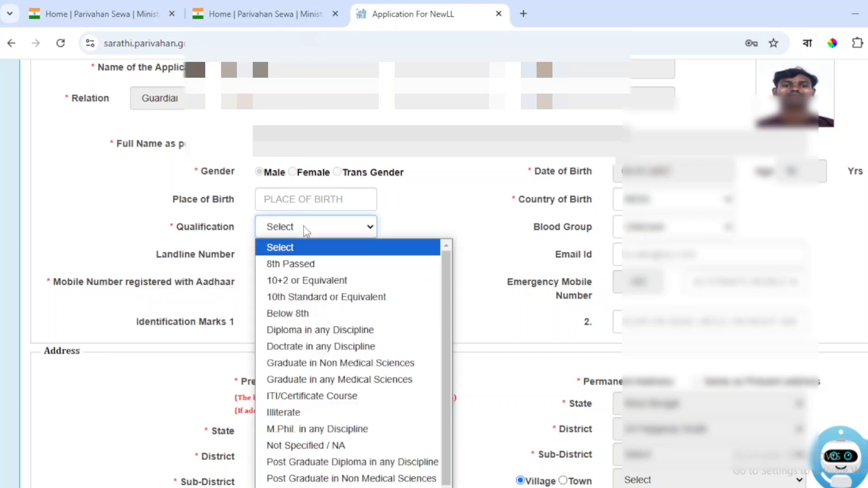
pyautogui.click(302, 266)
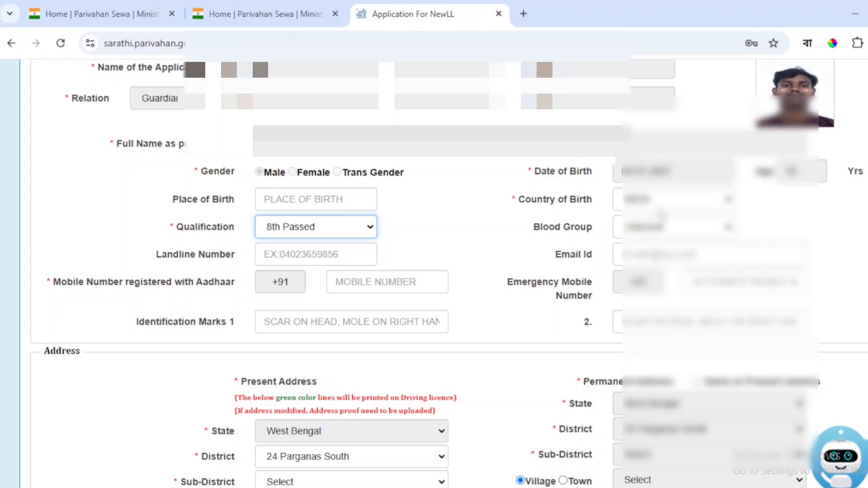
pyautogui.click(655, 226)
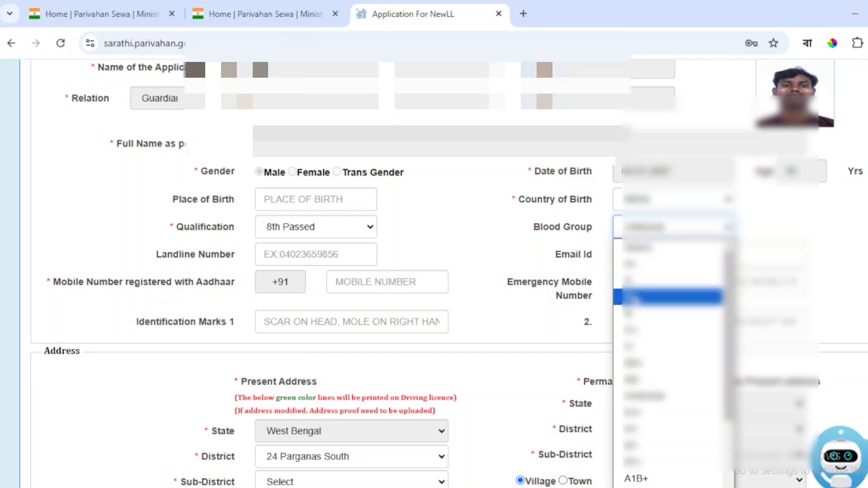
pyautogui.scroll(-2, 635, 296)
pyautogui.click(474, 242)
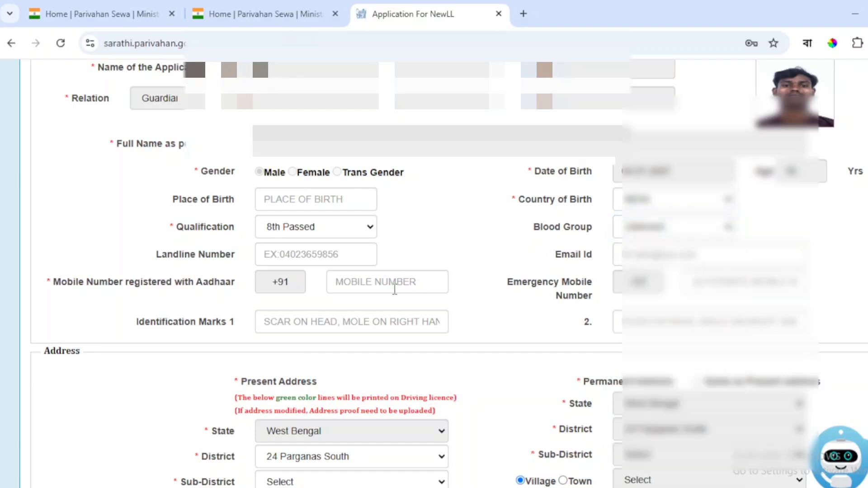
pyautogui.click(366, 285)
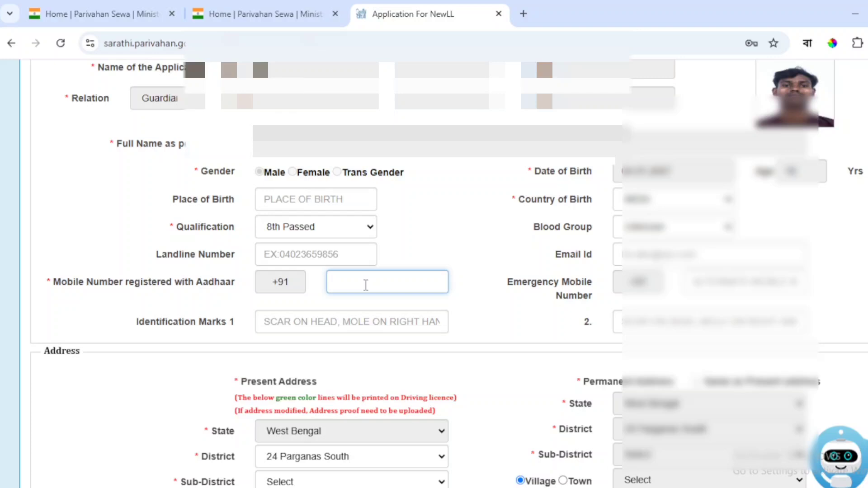
pyautogui.scroll(-3, 369, 282)
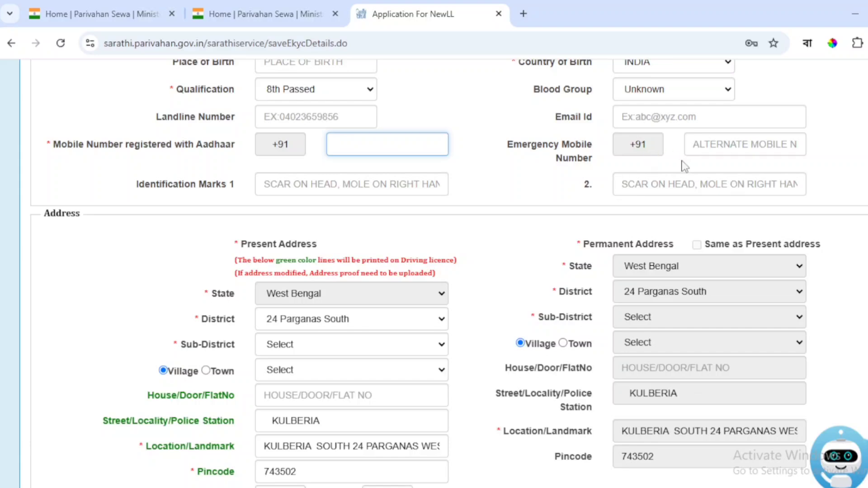
pyautogui.scroll(-2, 524, 245)
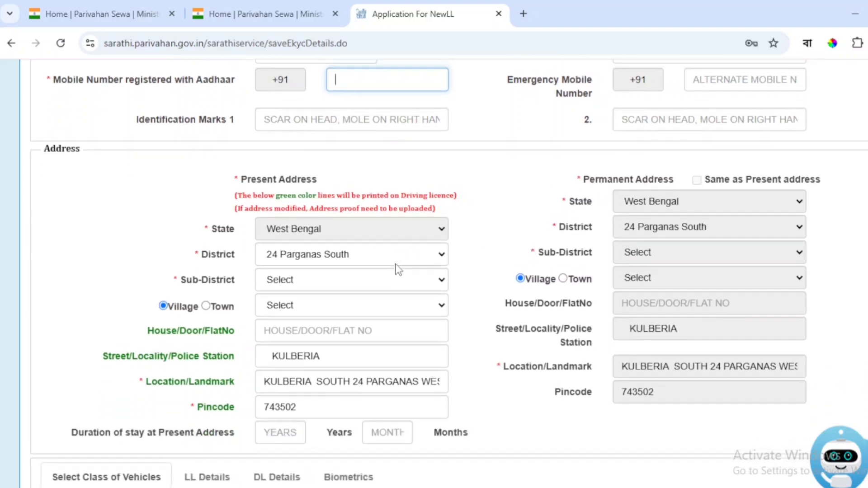
pyautogui.scroll(2, 398, 271)
pyautogui.scroll(-8, 397, 264)
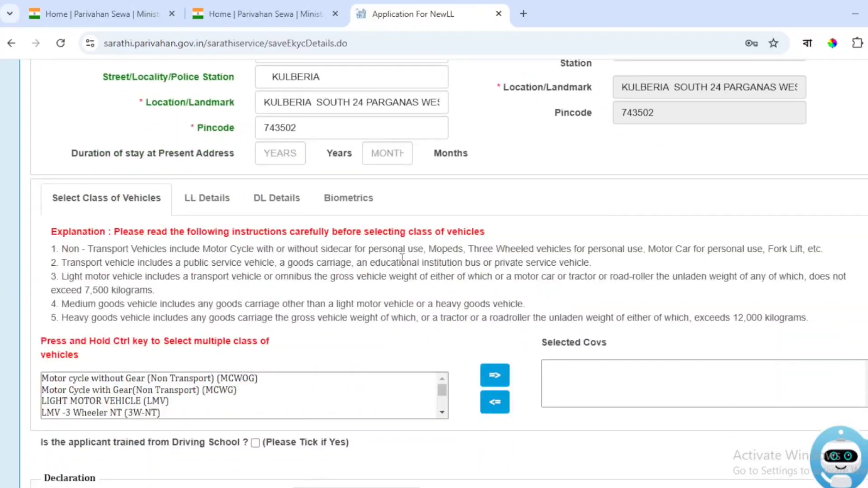
# - Move Motor Cycle with Gear (MCWG) into the Selected Covs list
pyautogui.scroll(-2, 404, 258)
pyautogui.scroll(2, 405, 259)
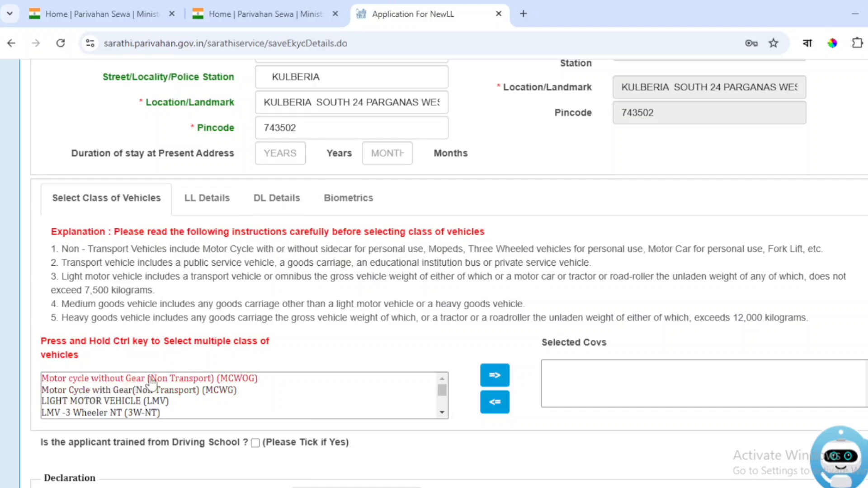
pyautogui.click(95, 391)
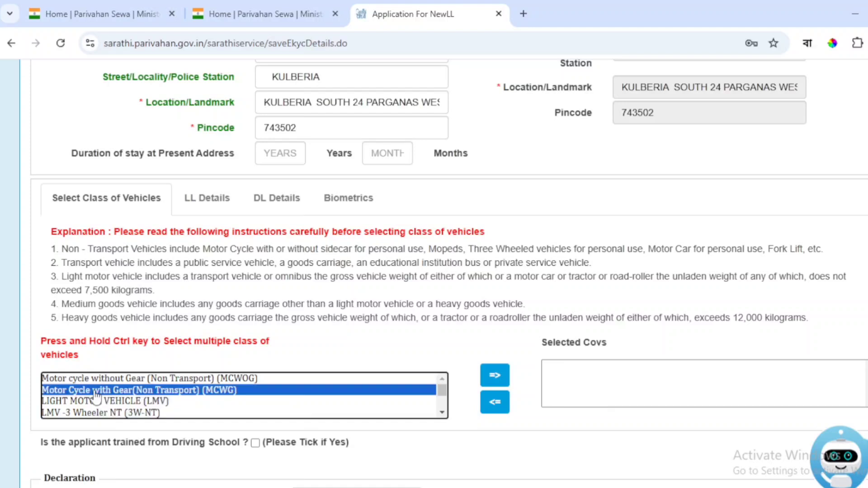
pyautogui.click(500, 382)
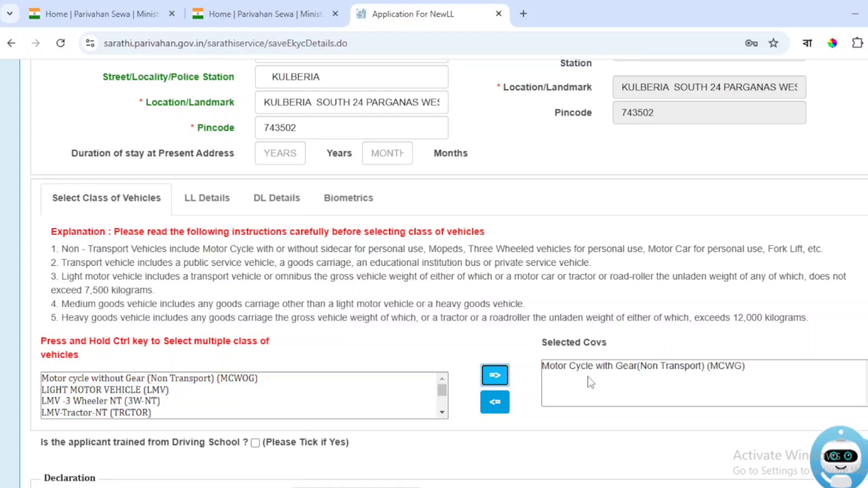
pyautogui.scroll(-3, 589, 382)
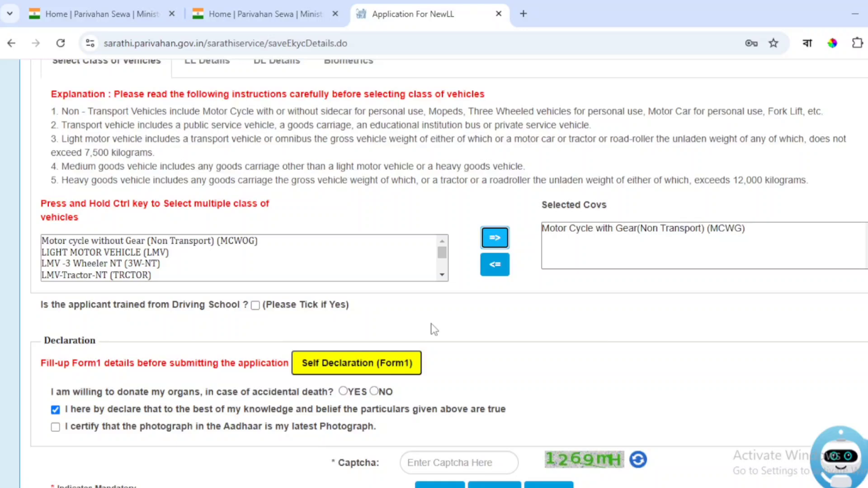
pyautogui.scroll(-2, 433, 329)
# - In Form1, answer YES to distinguishing with each eye and NO to all other conditions
pyautogui.click(329, 297)
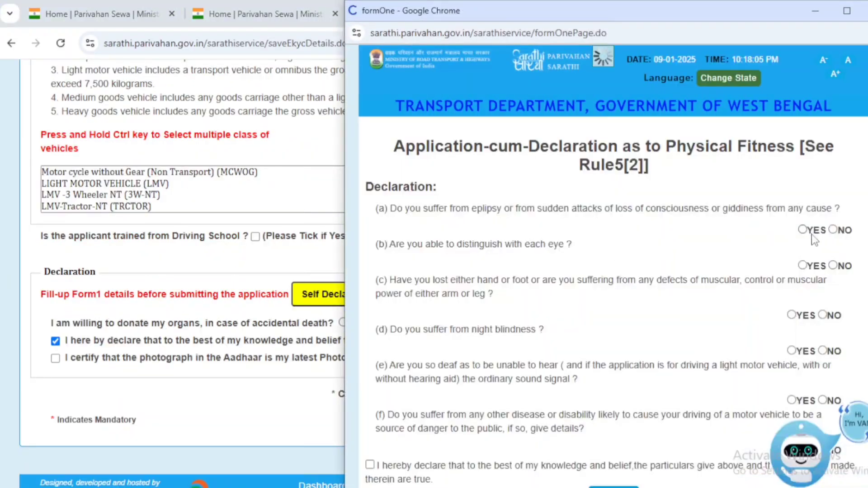
pyautogui.doubleClick(834, 229)
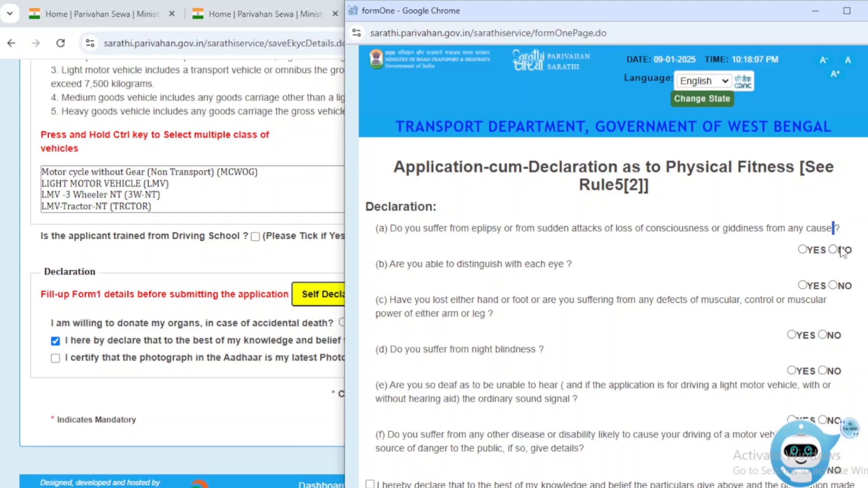
pyautogui.click(832, 250)
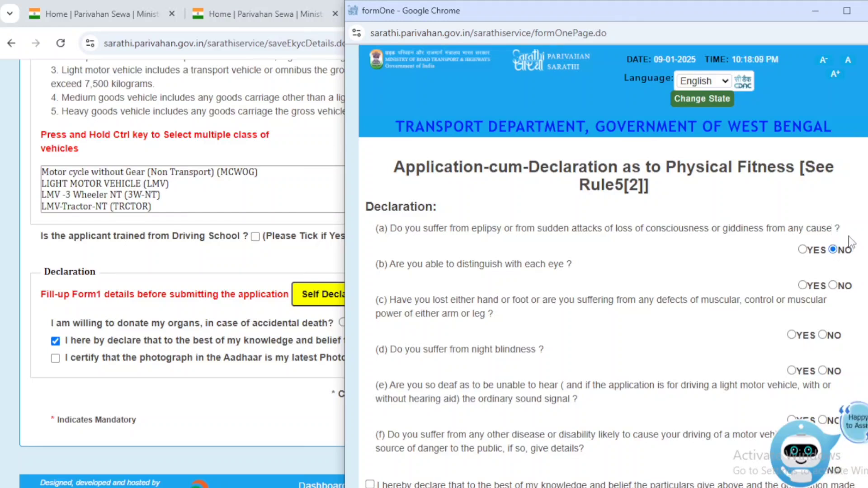
pyautogui.scroll(-3, 819, 278)
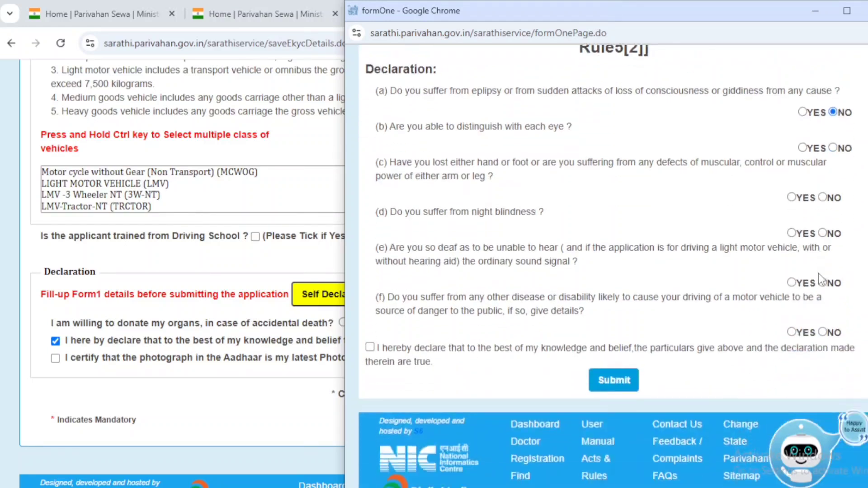
pyautogui.click(803, 148)
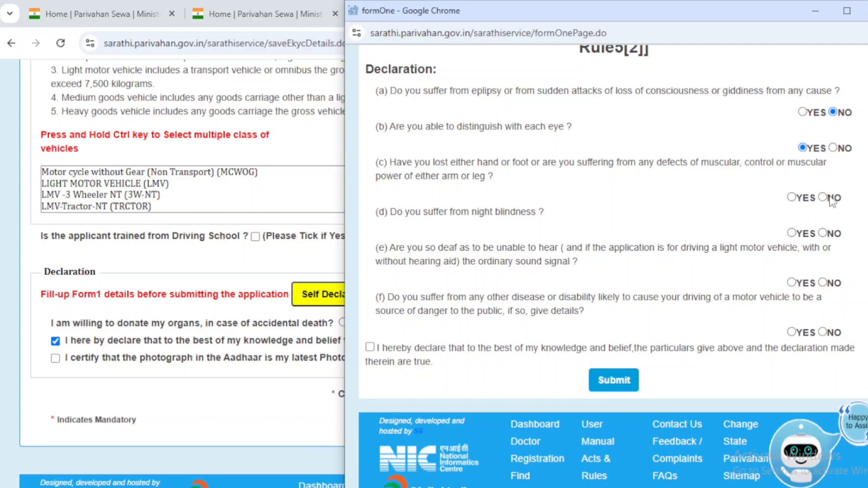
pyautogui.click(829, 199)
pyautogui.click(826, 234)
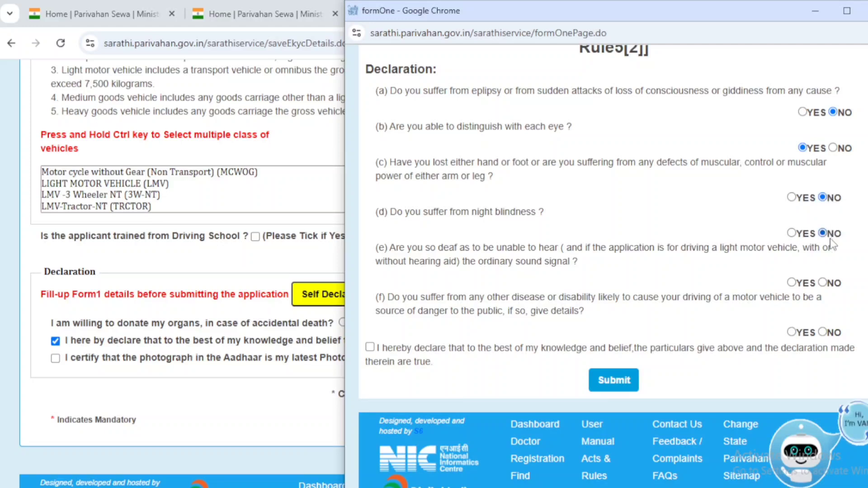
pyautogui.click(823, 282)
pyautogui.click(827, 333)
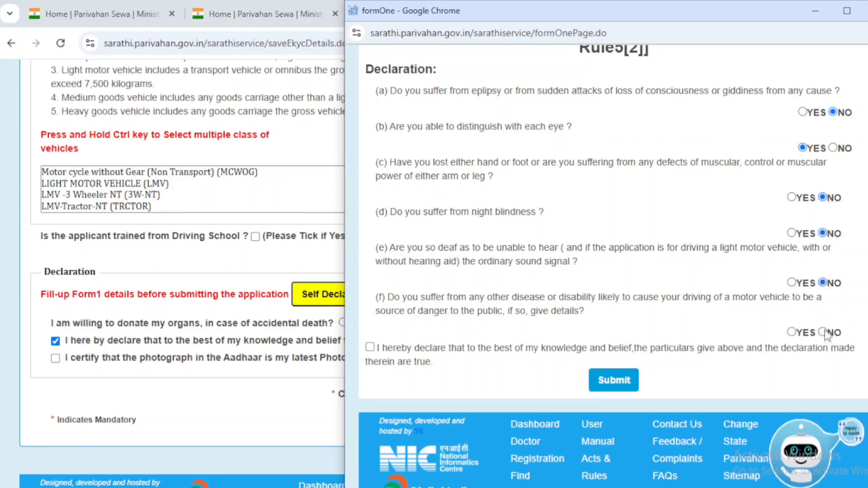
# - Tick the truth declaration, submit Form1, confirm, and dismiss the success message
pyautogui.click(370, 348)
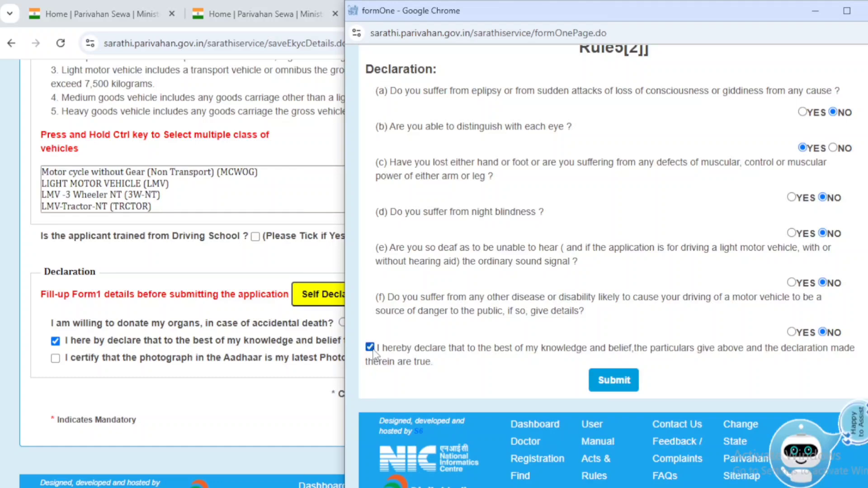
pyautogui.click(608, 384)
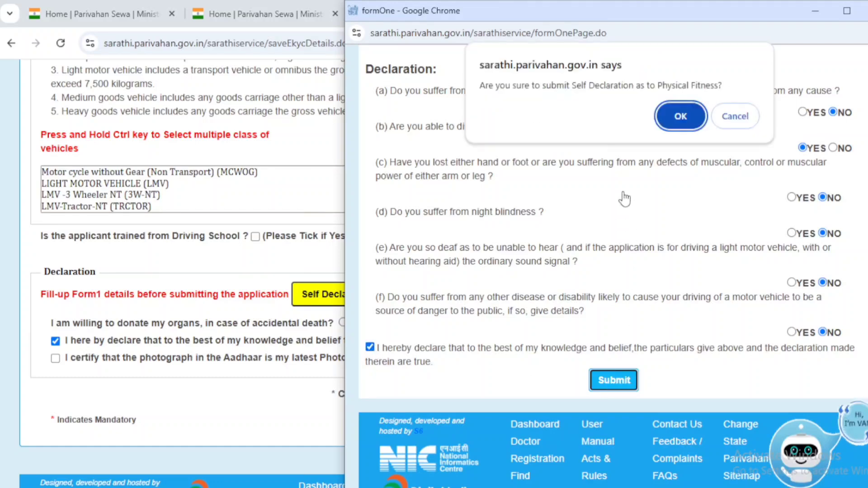
pyautogui.click(673, 116)
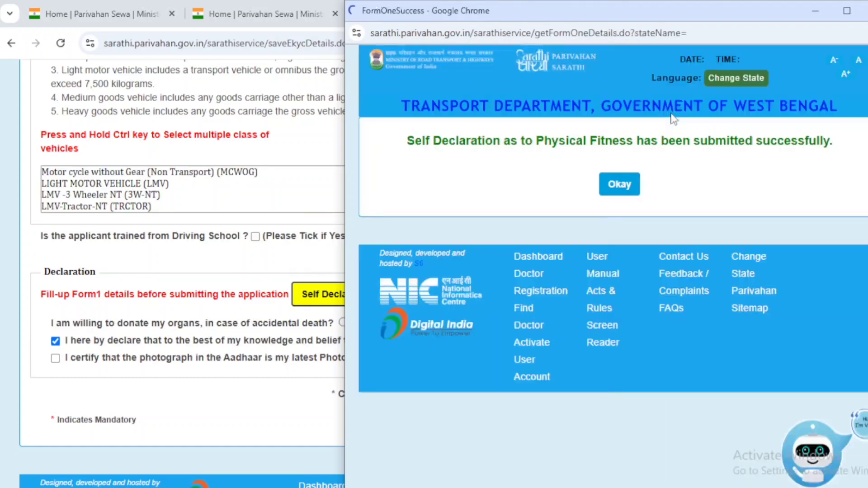
pyautogui.click(618, 183)
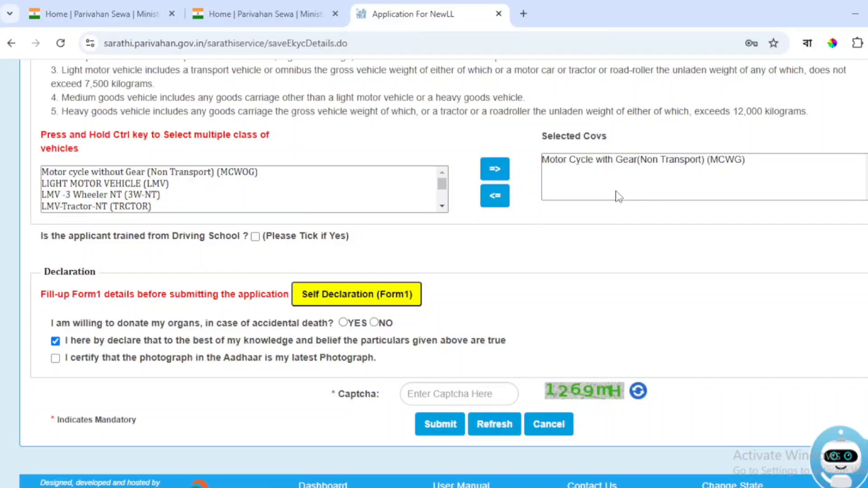
# - Opt in as an organ donor and dismiss the thank-you message
pyautogui.scroll(-1, 466, 280)
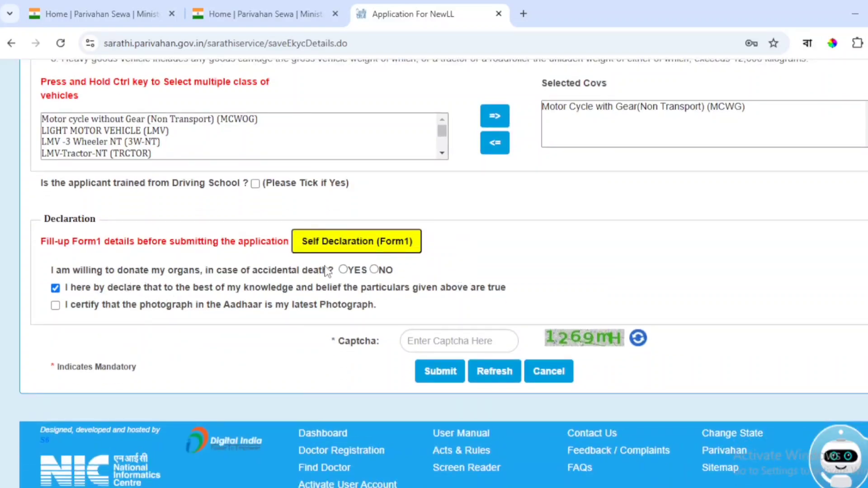
pyautogui.click(343, 269)
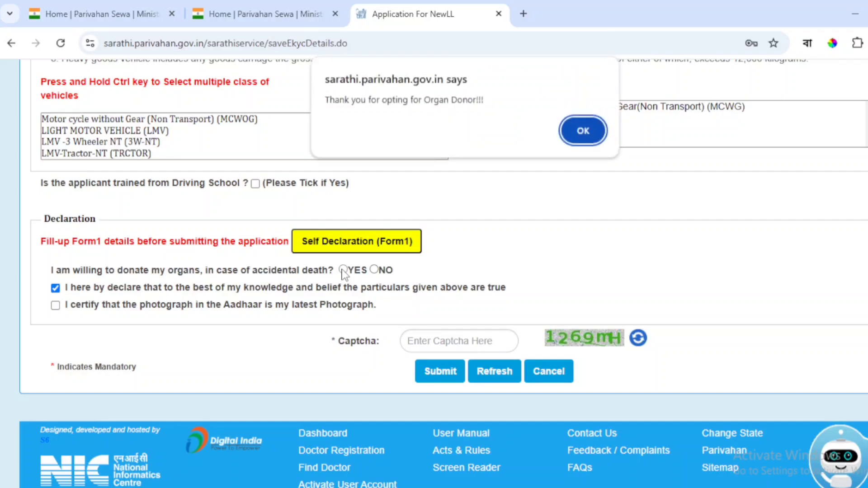
pyautogui.click(582, 124)
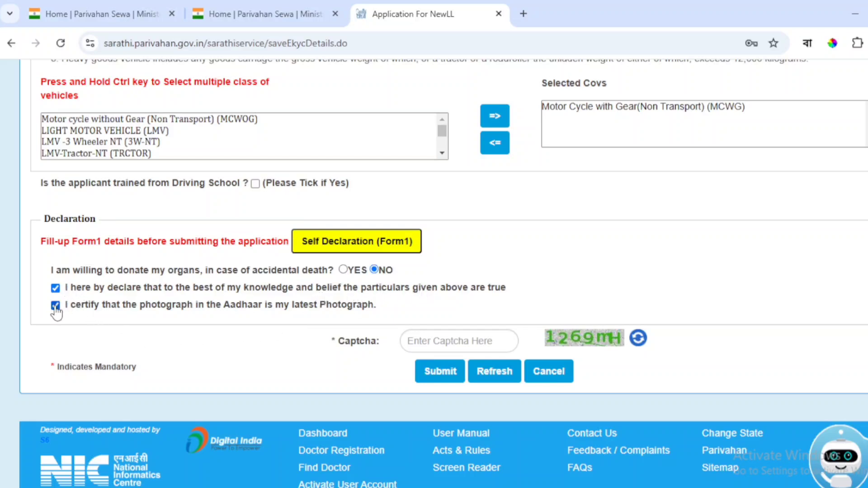
# - Enter the captcha, submit the MCWG LL application and confirm the declaration warning
pyautogui.click(444, 339)
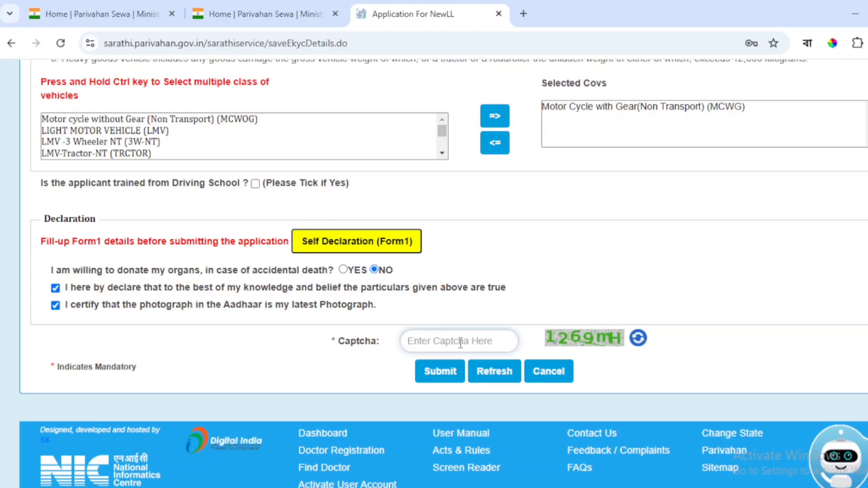
pyautogui.write('1269mH')
pyautogui.click(423, 374)
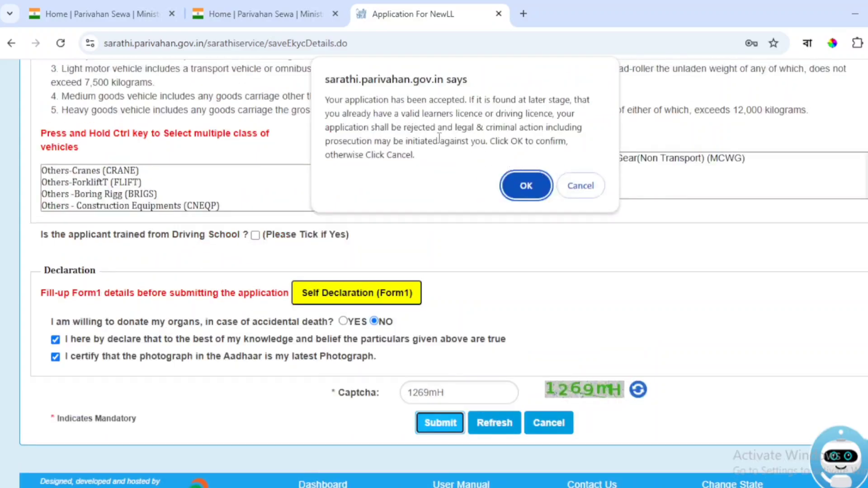
pyautogui.click(525, 186)
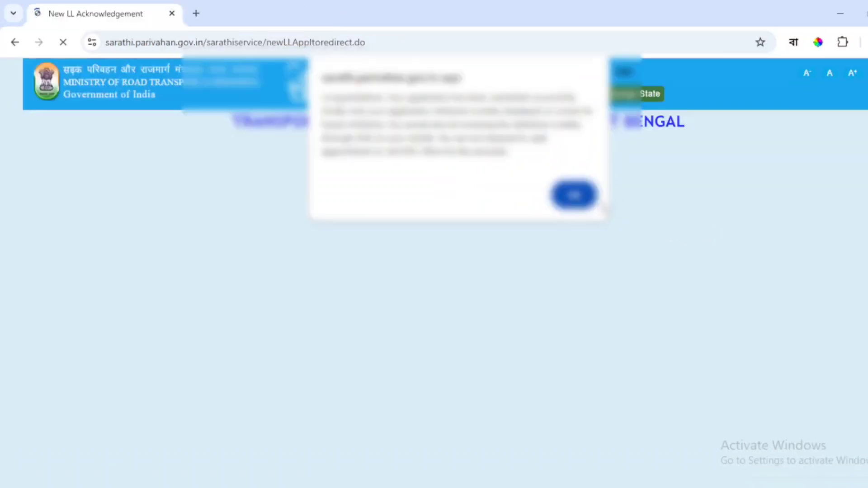
# - Dismiss the success alert and open the Print Acknowledgement preview for the New LL Acknowledgement
pyautogui.click(573, 195)
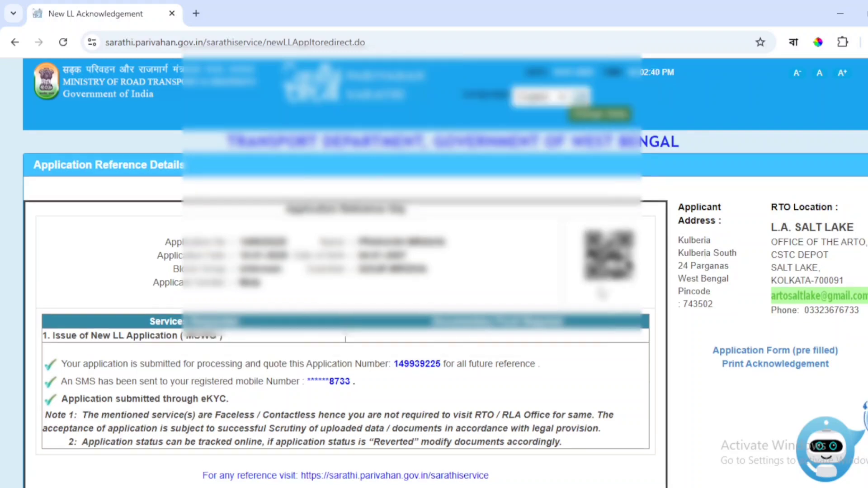
pyautogui.scroll(-2, 434, 271)
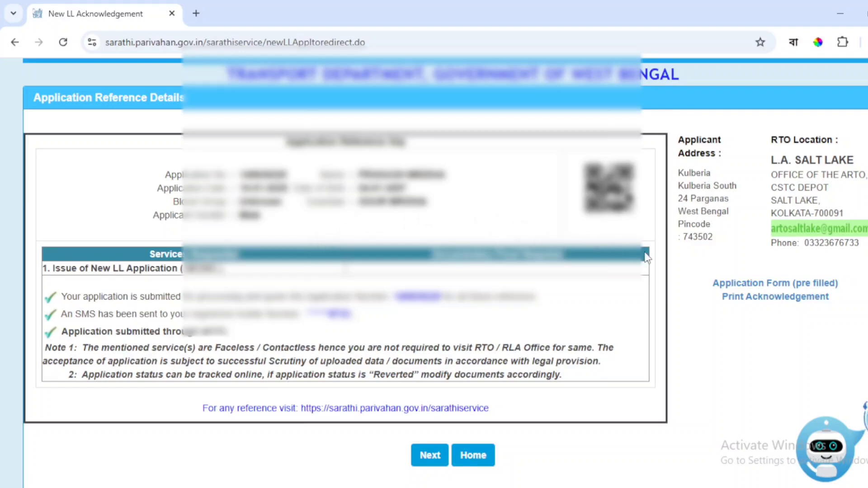
pyautogui.click(760, 297)
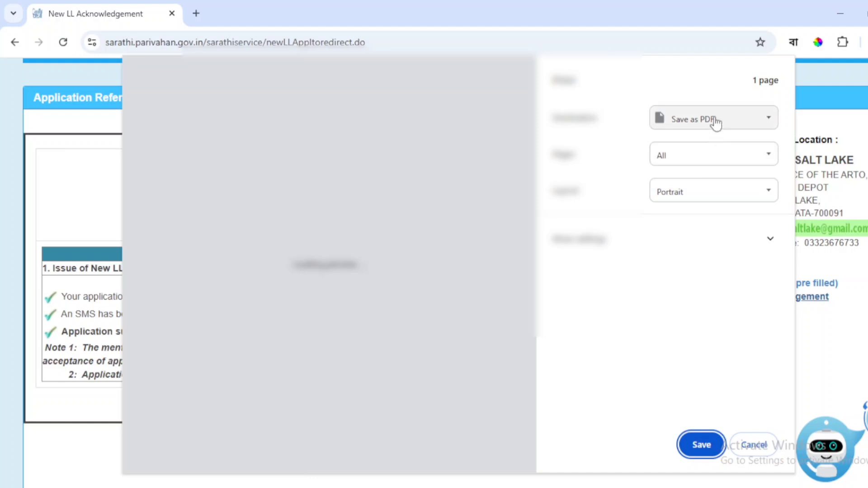
# - Keep Save as PDF as destination and save the New LL Acknowledgement PDF in Downloads
pyautogui.click(715, 121)
pyautogui.click(737, 127)
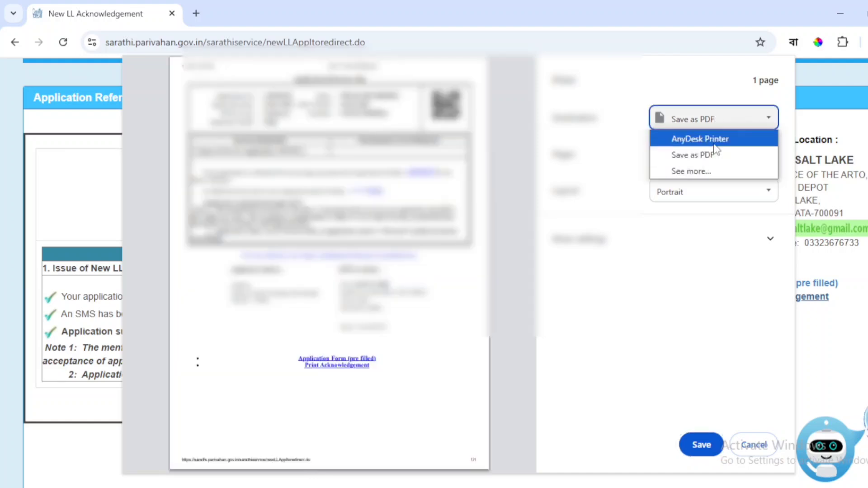
pyautogui.click(708, 156)
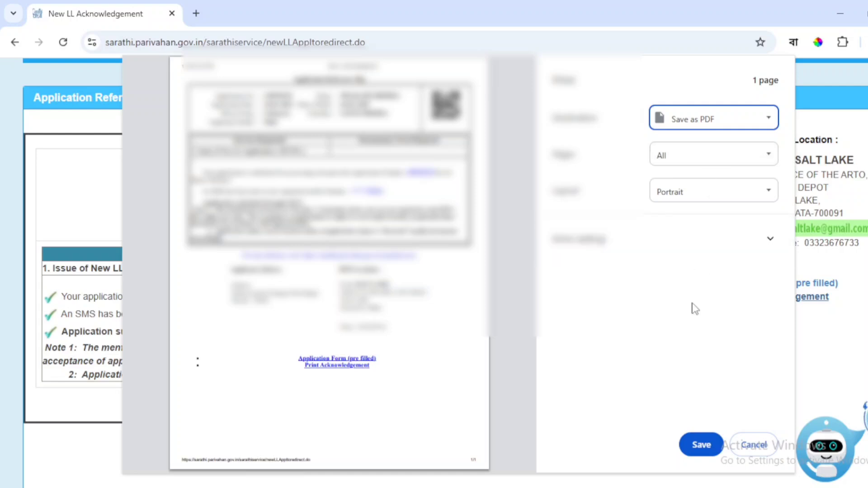
pyautogui.click(698, 444)
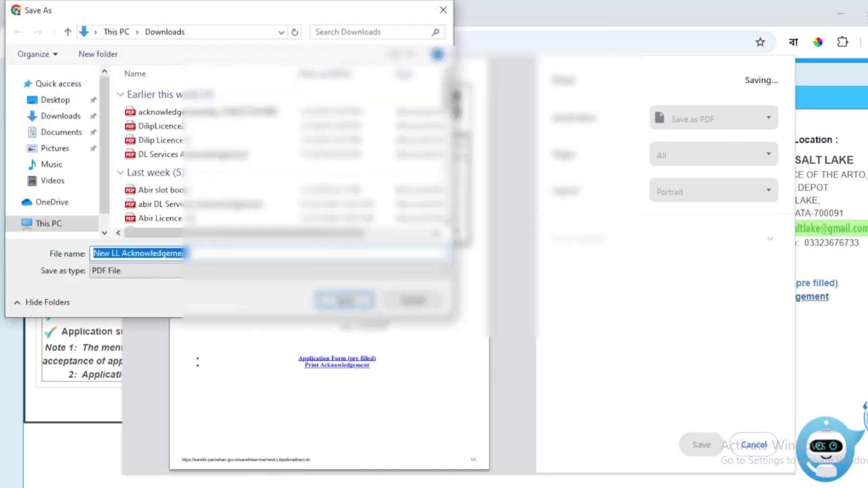
pyautogui.click(348, 302)
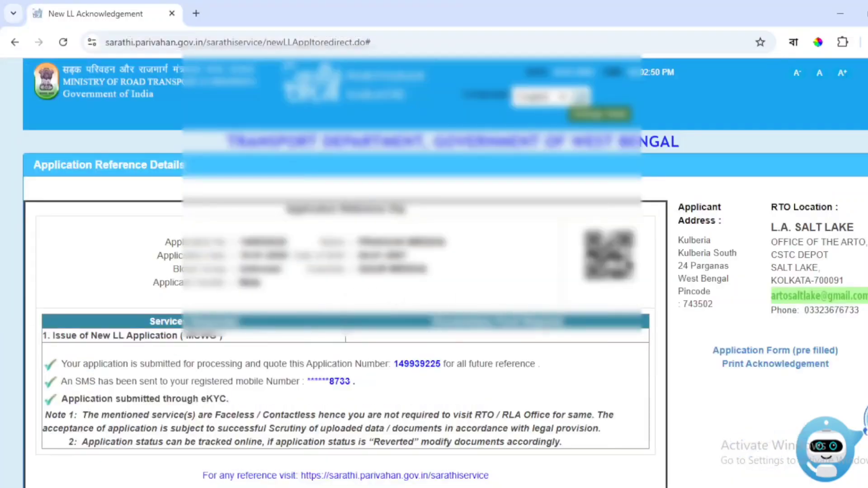
# - Continue to Application Status, where Fee Payment and LL Slot Book are pending
pyautogui.scroll(-4, 427, 317)
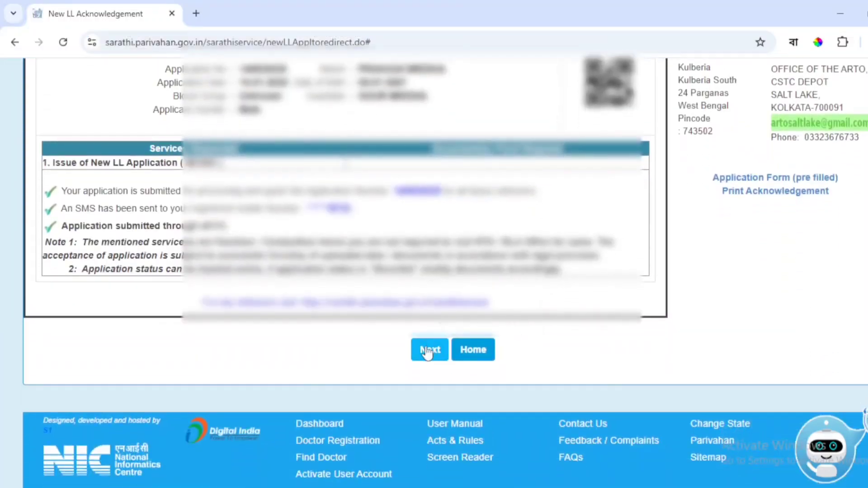
pyautogui.click(430, 350)
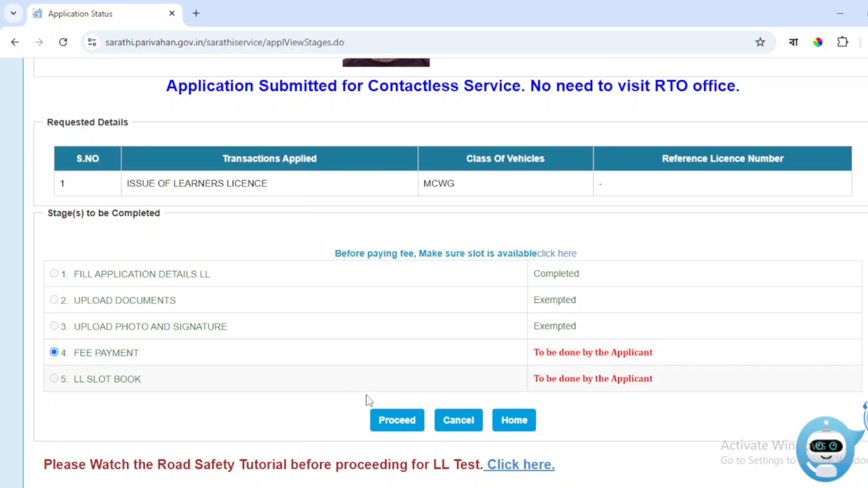
# - Pick GRIPS West bengal for the ₹240.00 fee, enter the captcha and generate the token
pyautogui.click(394, 422)
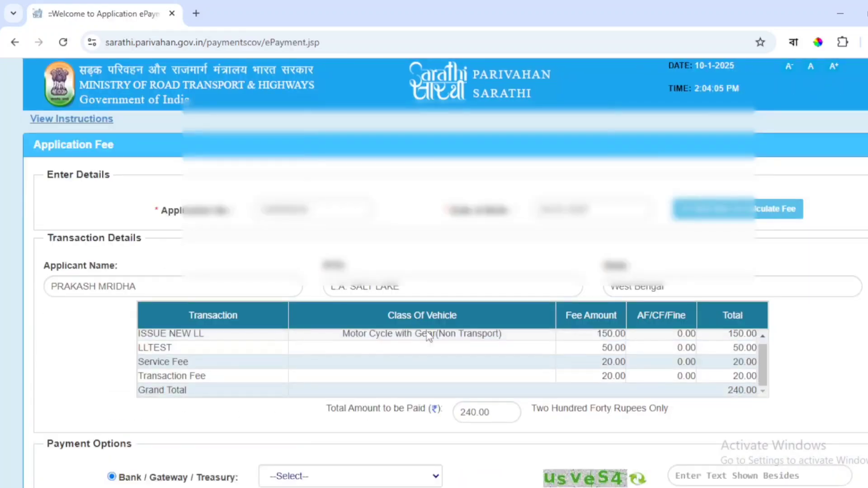
pyautogui.scroll(-3, 789, 278)
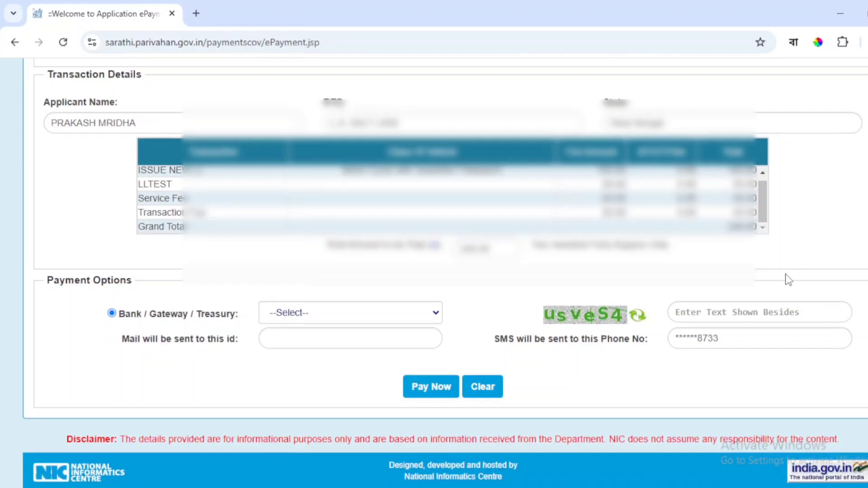
pyautogui.click(275, 316)
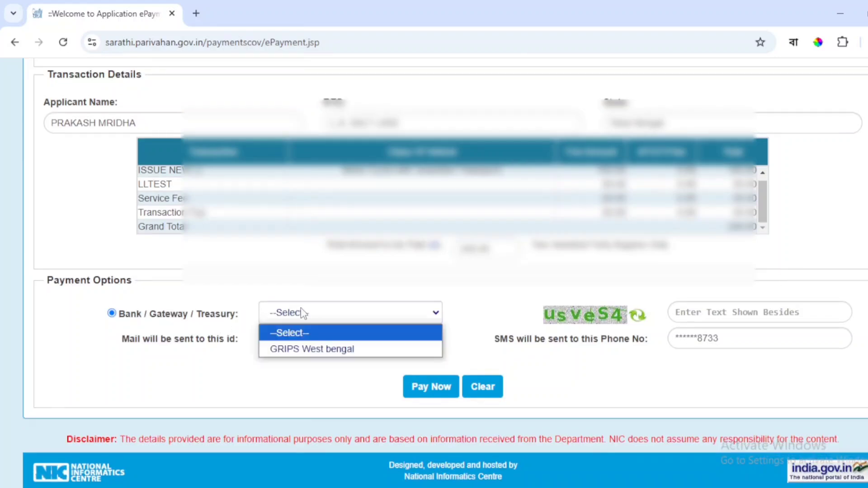
pyautogui.click(310, 350)
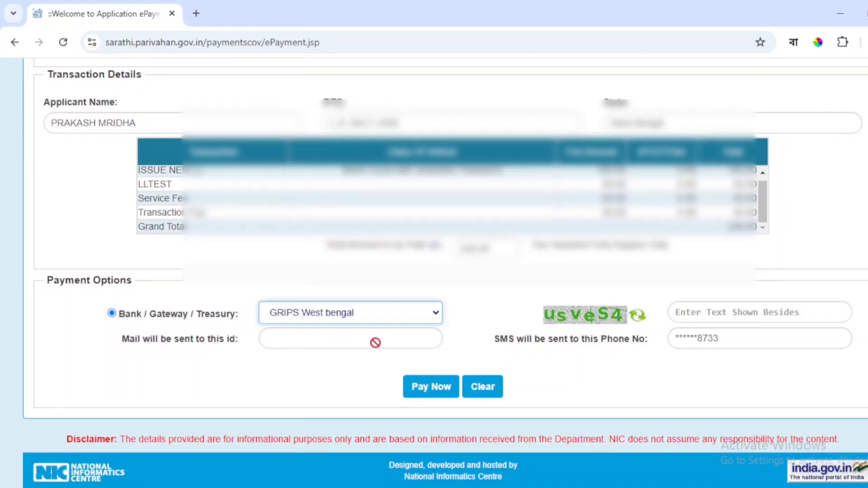
pyautogui.click(704, 316)
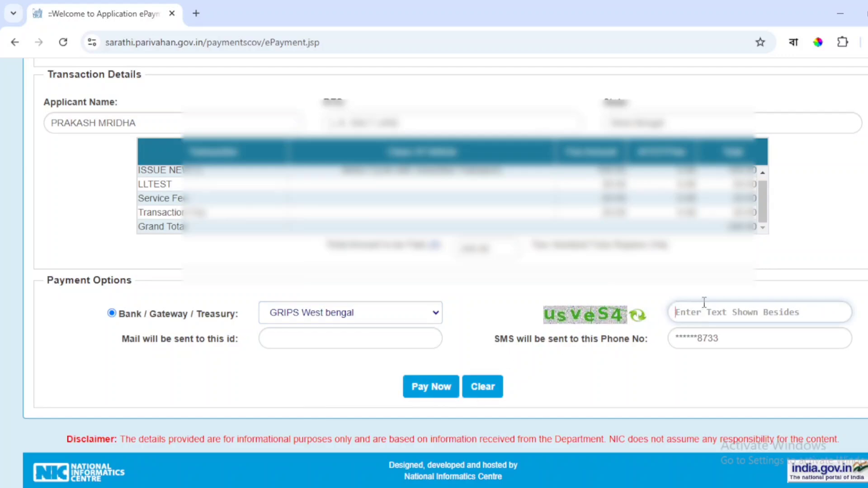
pyautogui.click(444, 383)
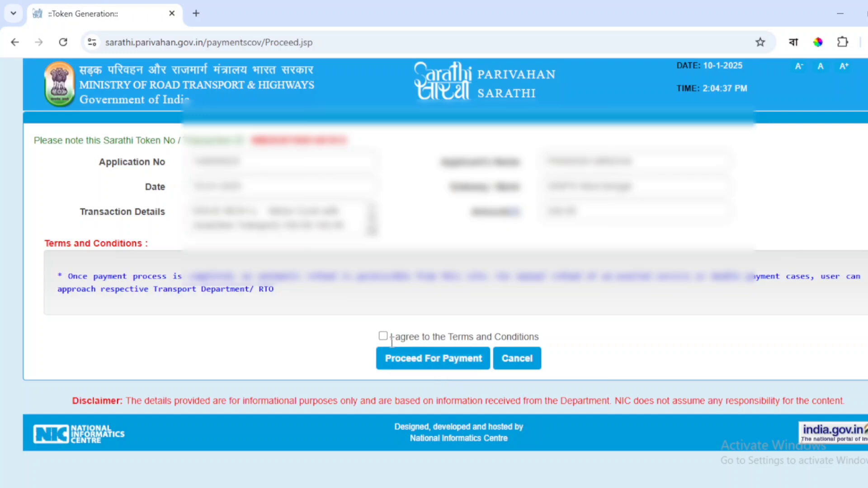
# - Agree to the Terms and Conditions and proceed to the GRIPS payment page
pyautogui.click(409, 362)
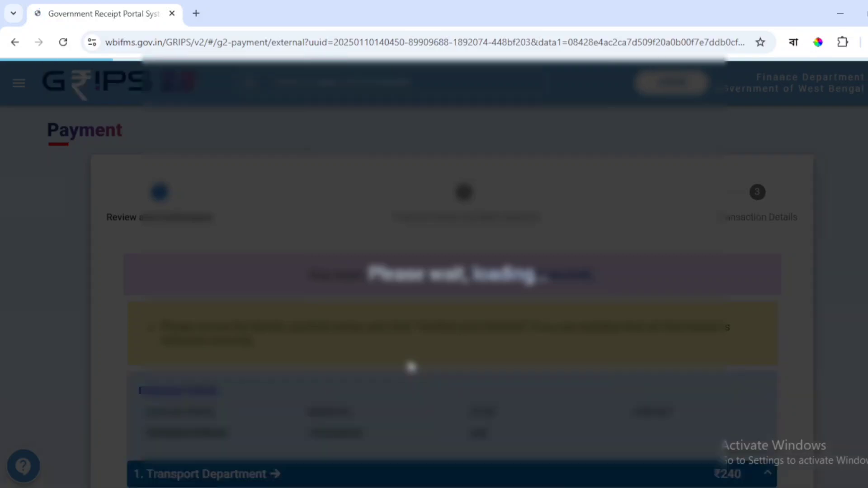
# - Review the GRIPS payment details and tick the Verified and checked confirmation
pyautogui.scroll(-2, 434, 271)
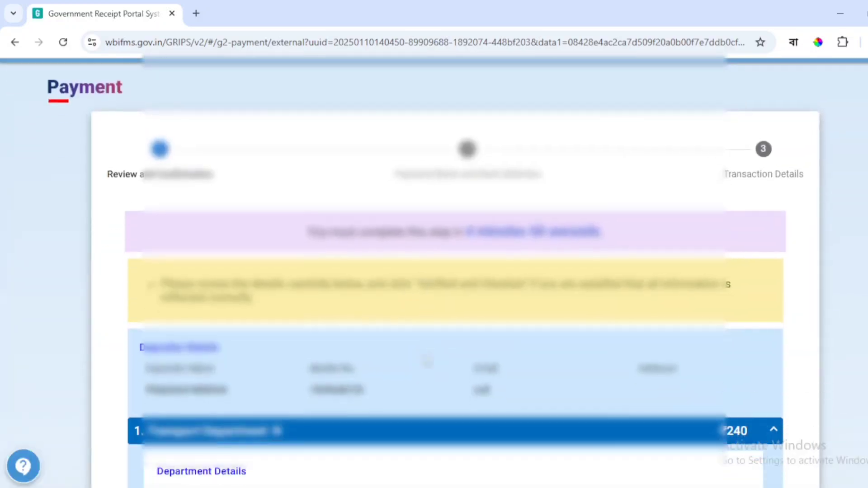
pyautogui.scroll(-4, 473, 320)
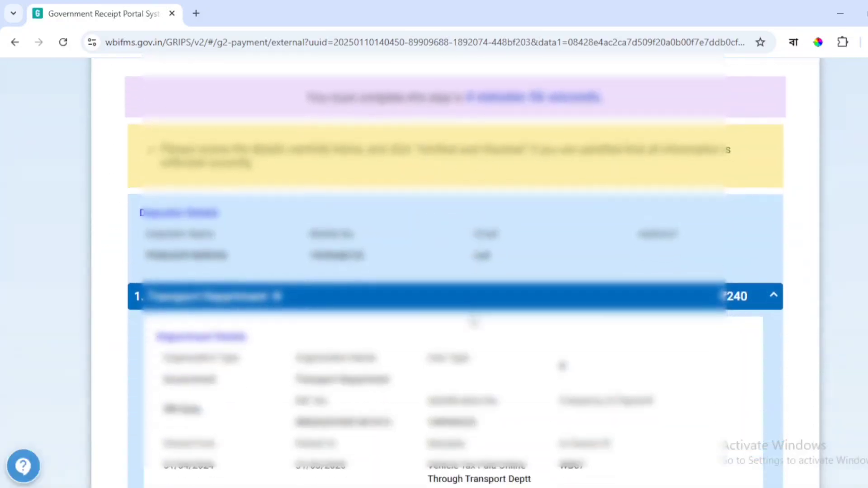
pyautogui.scroll(-6, 473, 320)
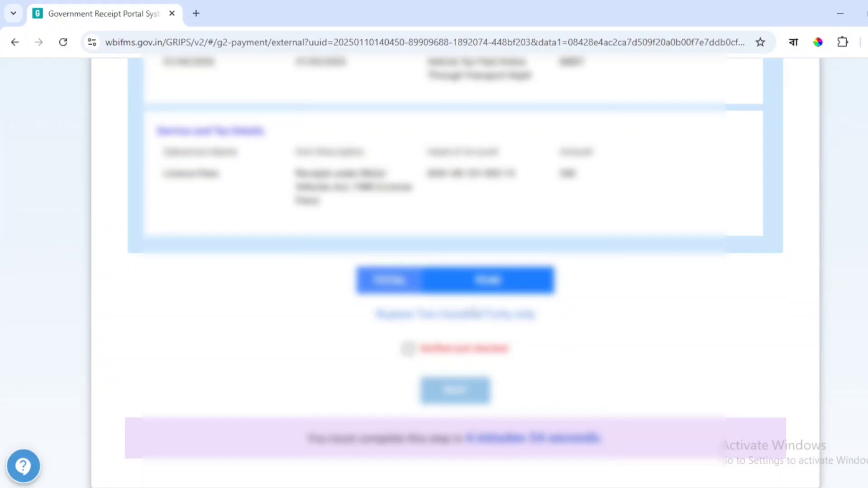
pyautogui.scroll(-3, 473, 317)
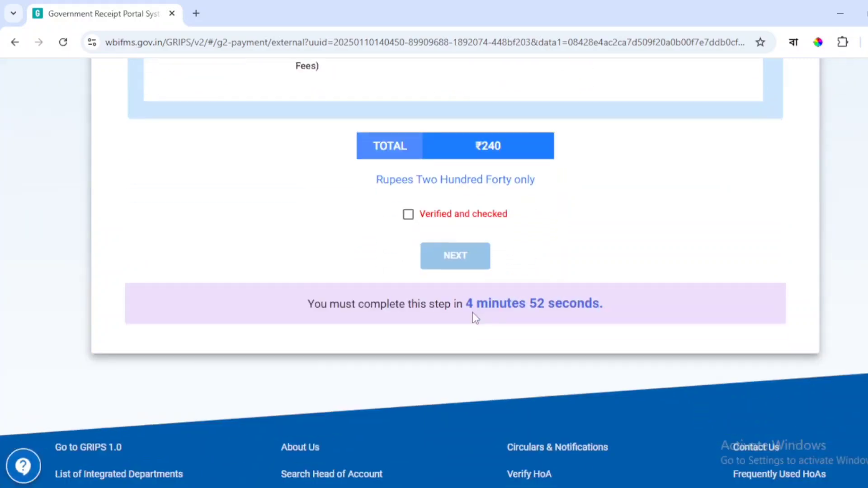
pyautogui.click(411, 218)
pyautogui.click(409, 216)
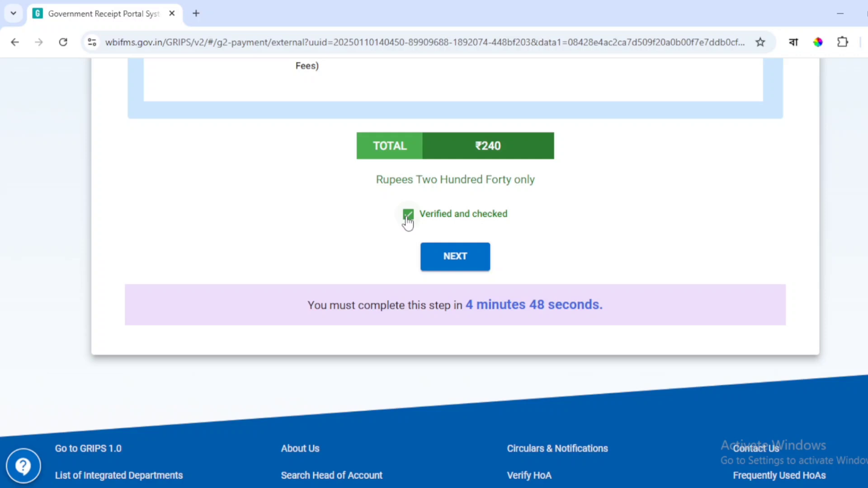
pyautogui.click(446, 260)
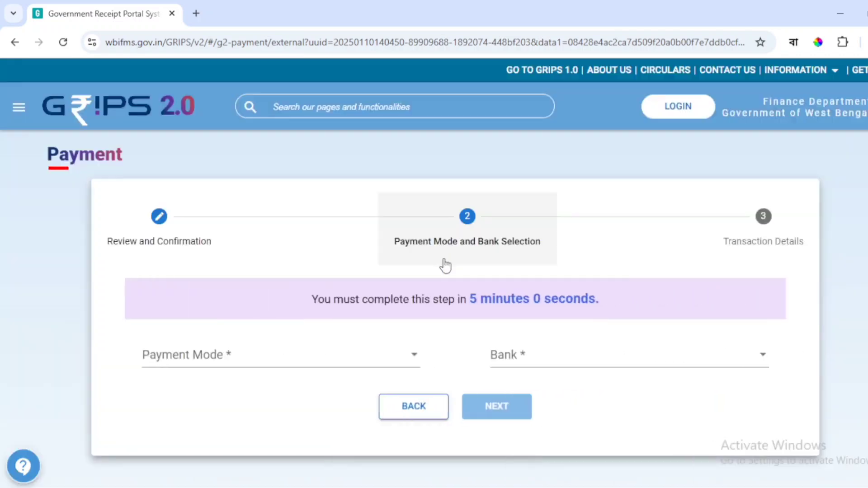
# - Choose SBI Epay through Payment Gateway/Bank and generate the Payment ID and GRN
pyautogui.click(254, 354)
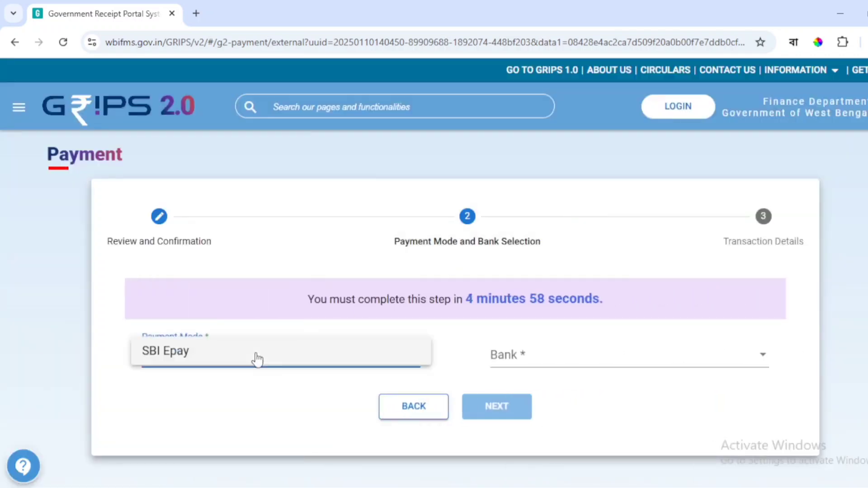
pyautogui.click(254, 353)
pyautogui.click(520, 358)
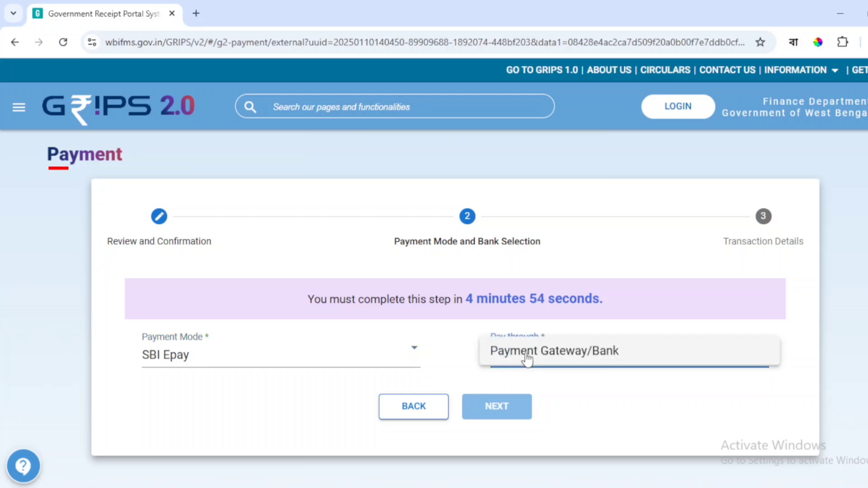
pyautogui.click(527, 359)
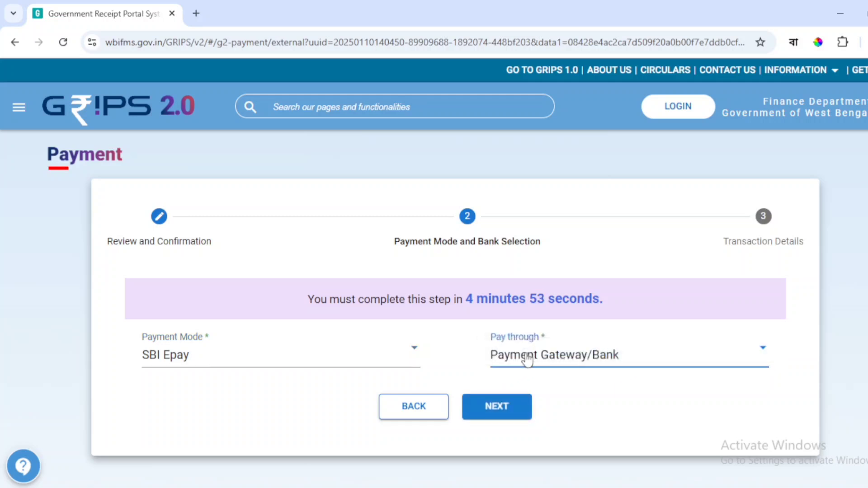
pyautogui.click(515, 410)
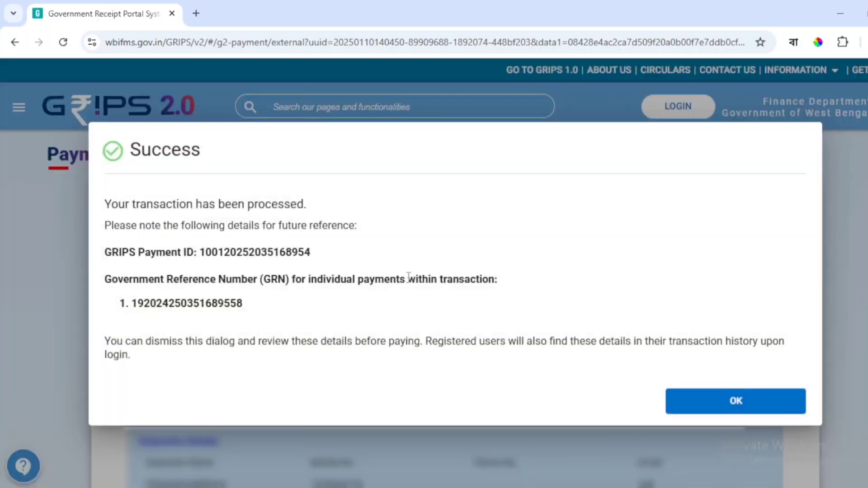
pyautogui.click(731, 401)
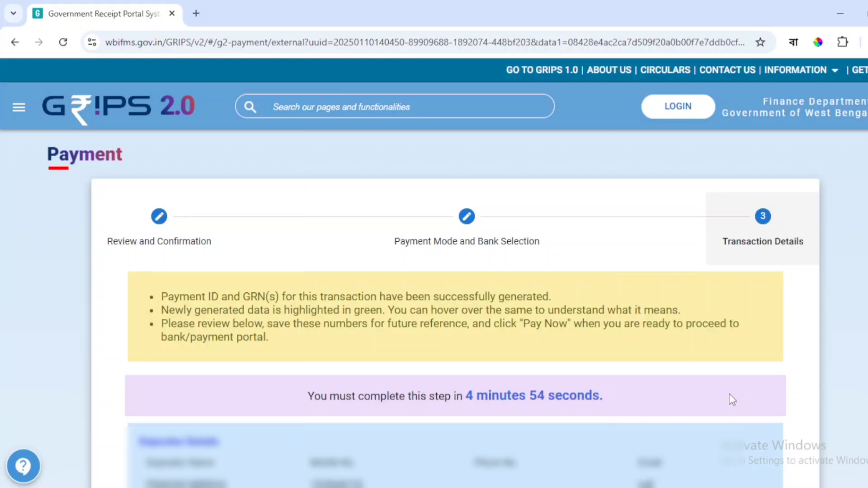
# - Proceed from the GRIPS transaction details to the SBIePay bank page
pyautogui.scroll(-3, 583, 362)
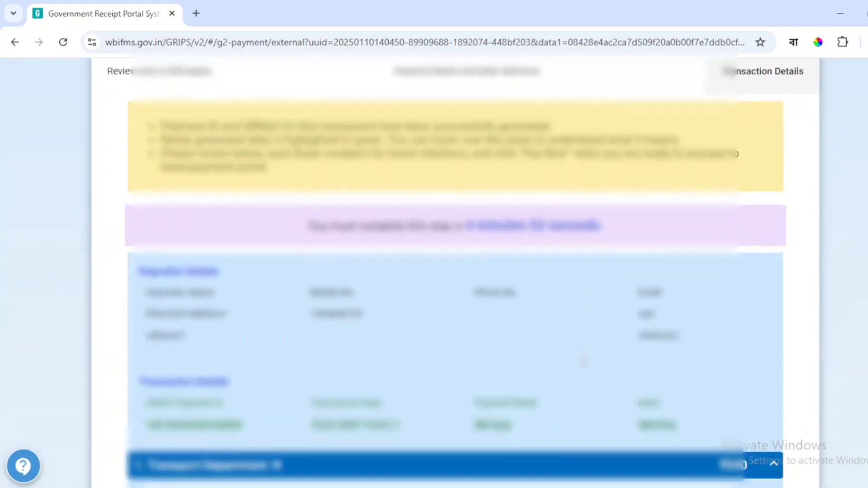
pyautogui.scroll(-4, 583, 361)
pyautogui.scroll(-5, 583, 360)
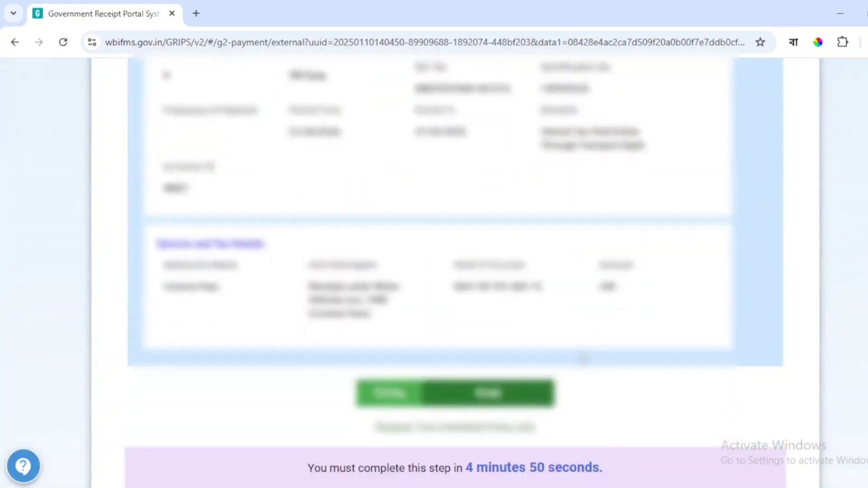
pyautogui.scroll(-5, 585, 357)
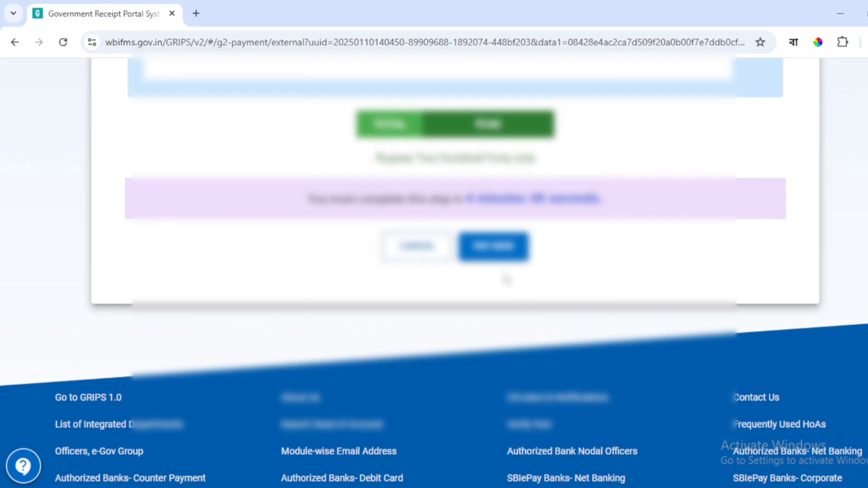
pyautogui.click(496, 252)
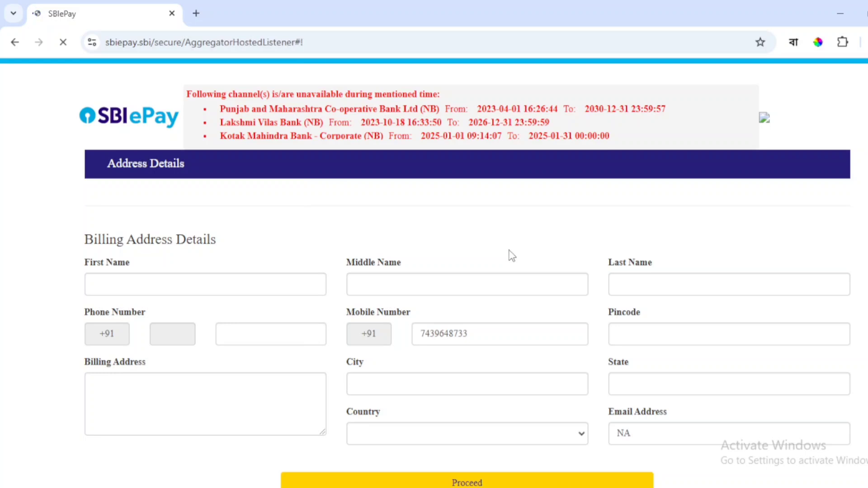
# - Pay the 240.00 INR order by UPI after entering and validating the payer's UPI ID
pyautogui.scroll(-1, 512, 256)
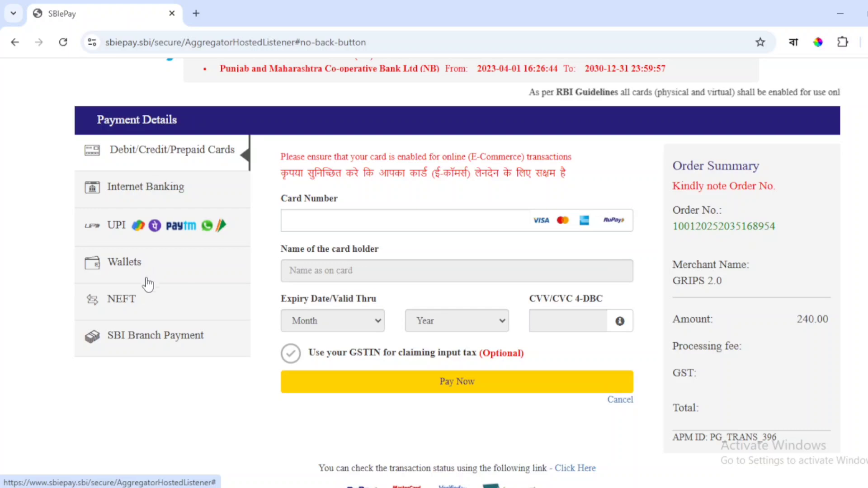
pyautogui.click(155, 231)
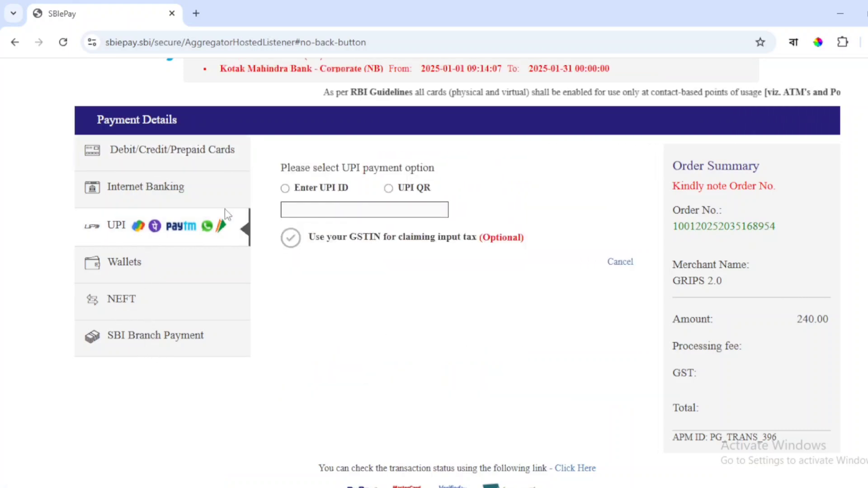
pyautogui.click(285, 188)
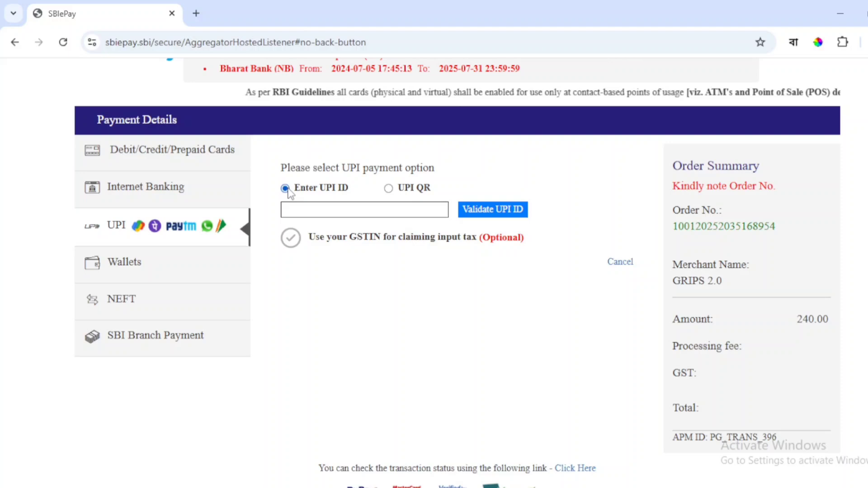
pyautogui.click(319, 212)
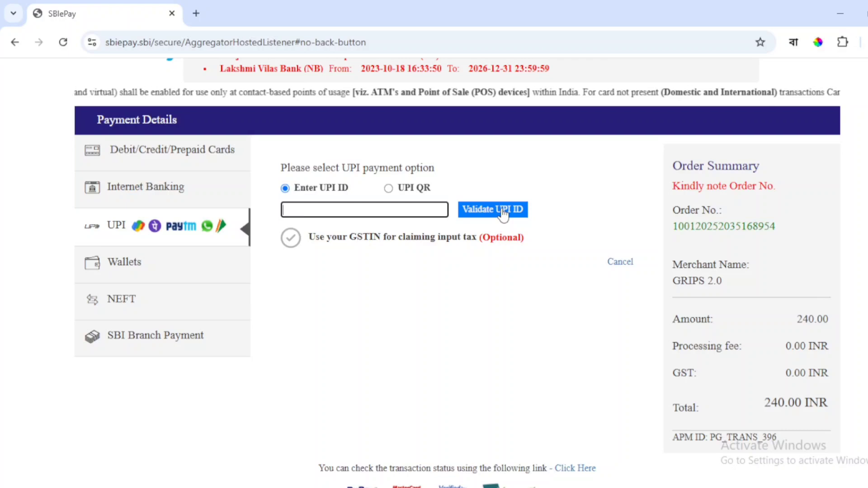
pyautogui.hotkey('ctrl', 'v')
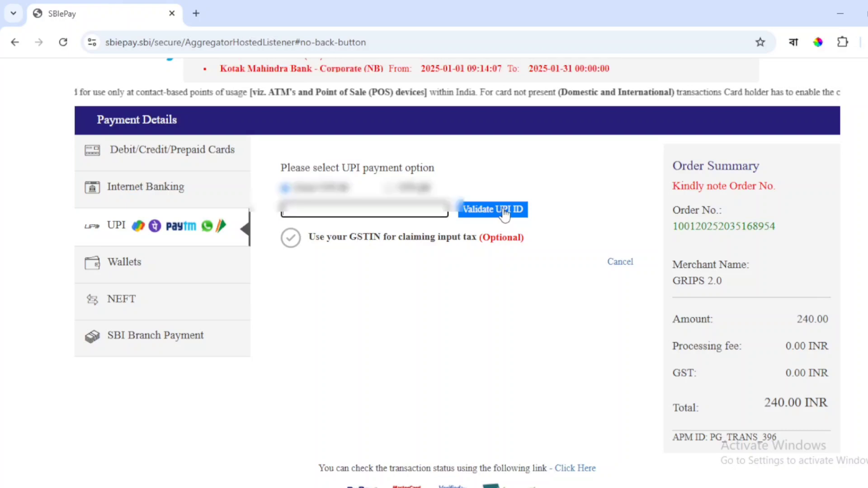
pyautogui.click(503, 210)
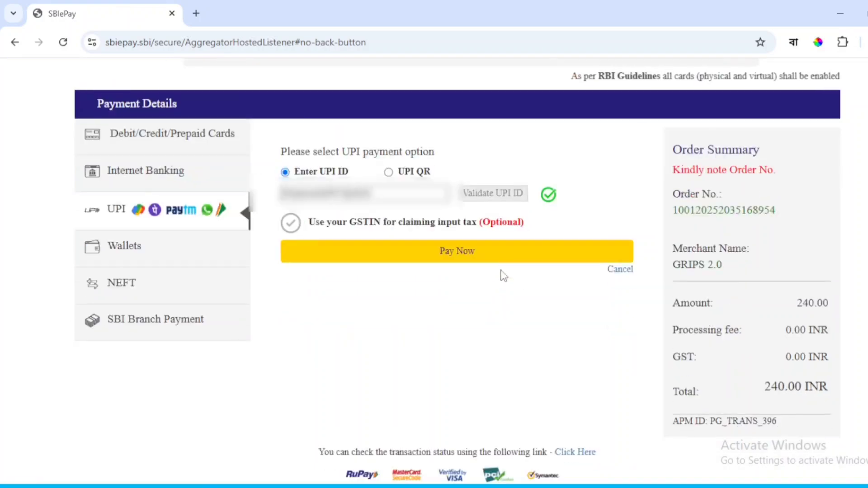
pyautogui.click(455, 258)
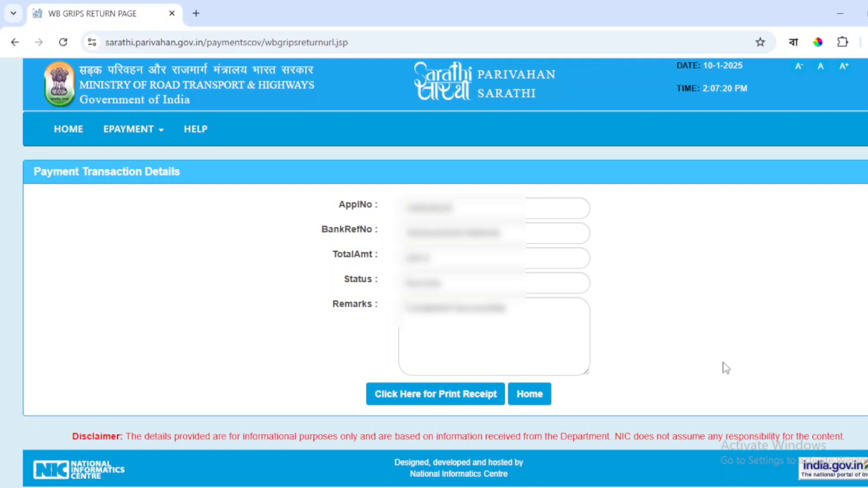
# - Print the e-payment receipt for the fee transaction with the captcha, then return Home
pyautogui.click(431, 401)
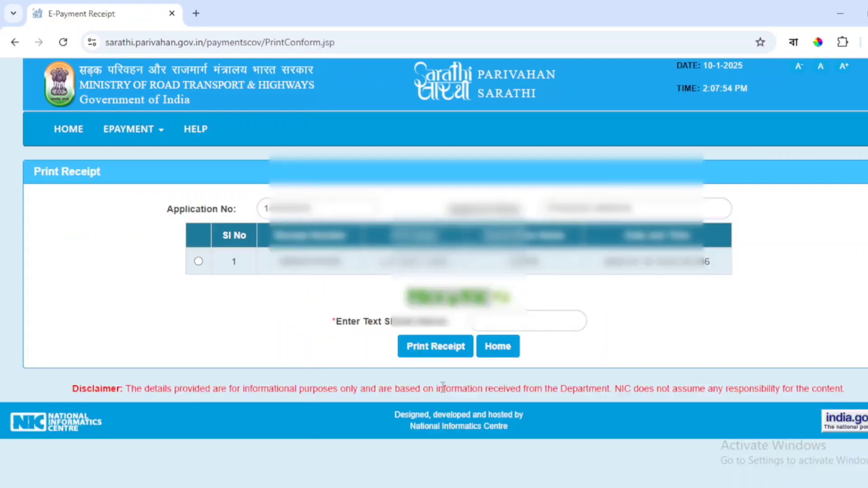
pyautogui.click(199, 261)
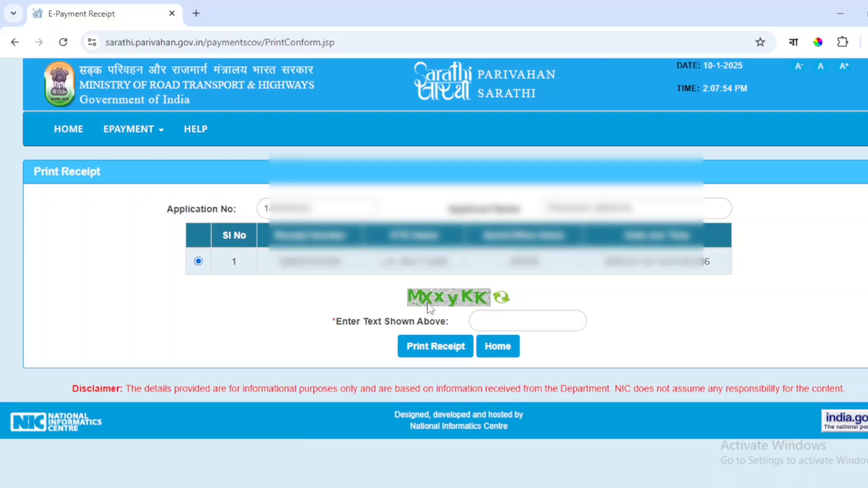
pyautogui.click(496, 325)
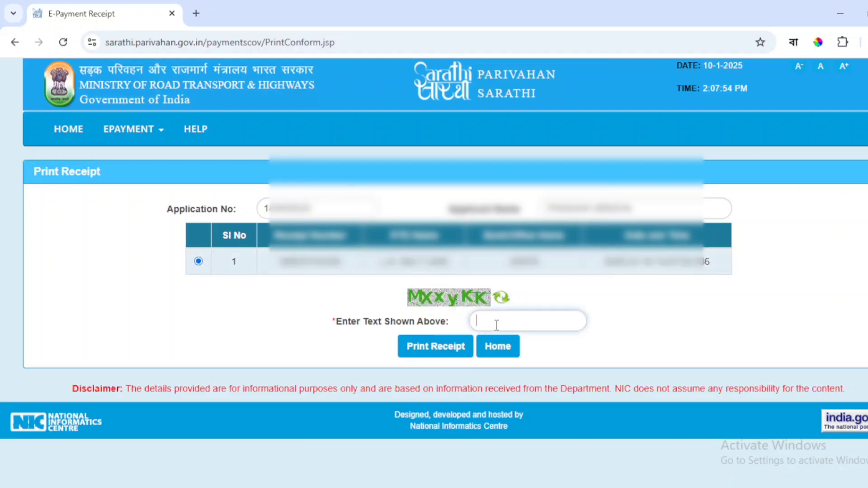
pyautogui.write('MXxyKK')
pyautogui.click(438, 350)
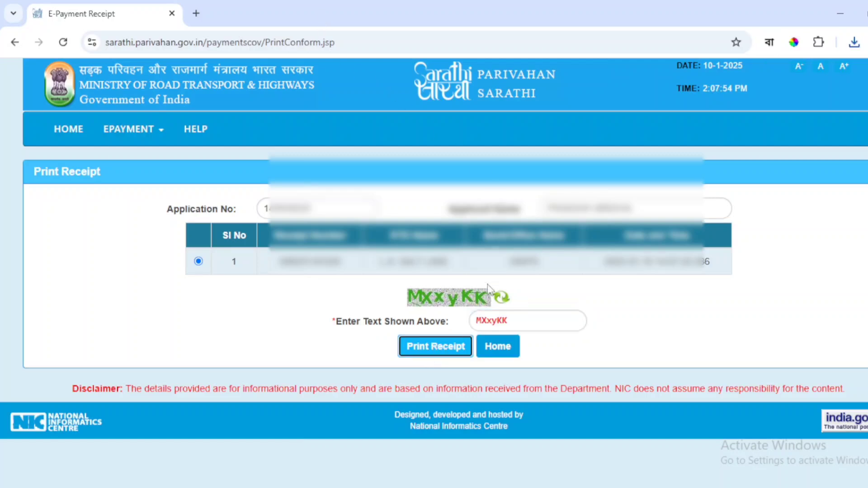
pyautogui.click(497, 355)
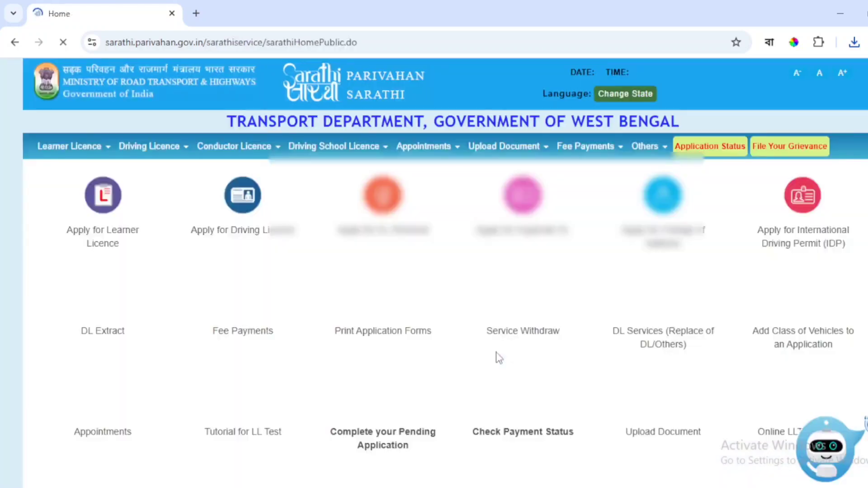
# - Look up Application Status using the application number, date of birth and captcha
pyautogui.click(721, 155)
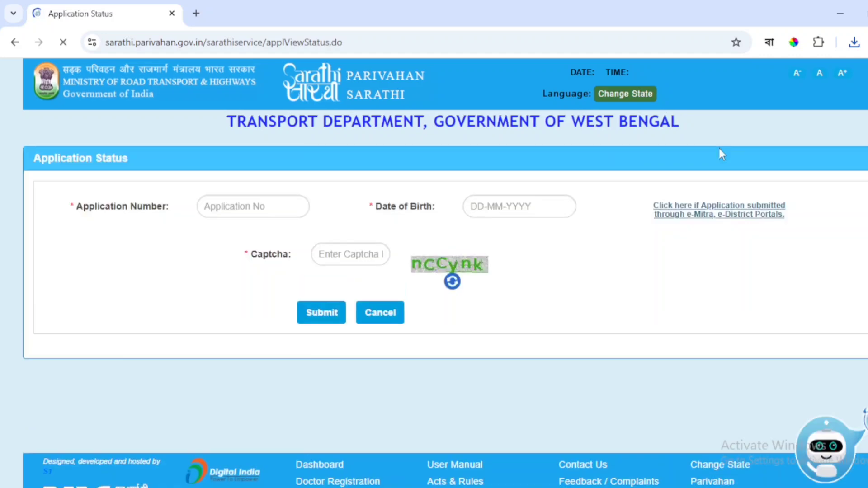
pyautogui.click(293, 215)
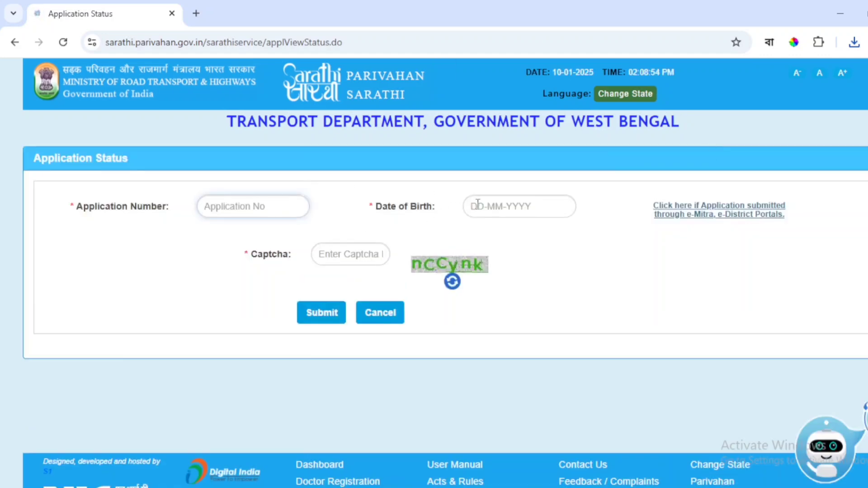
pyautogui.click(474, 227)
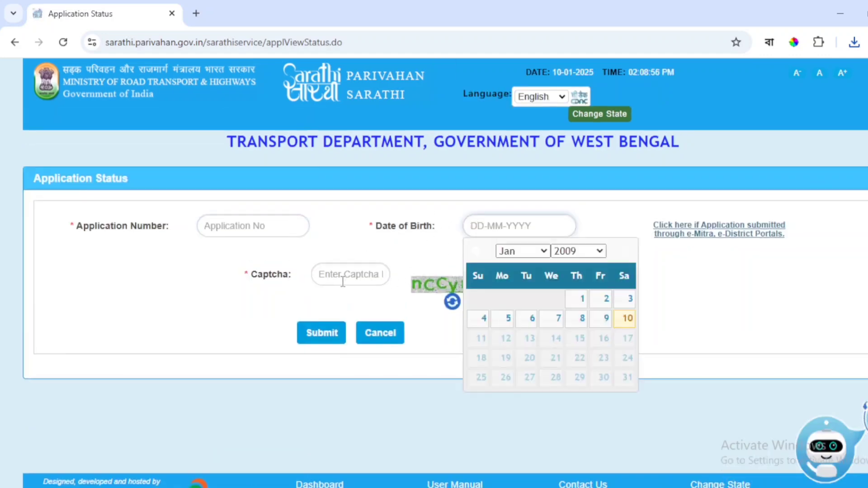
pyautogui.click(342, 281)
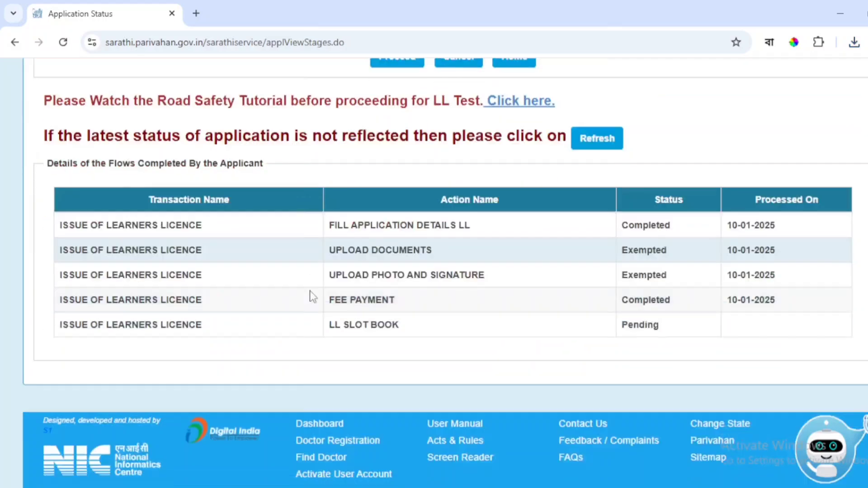
pyautogui.scroll(6, 304, 291)
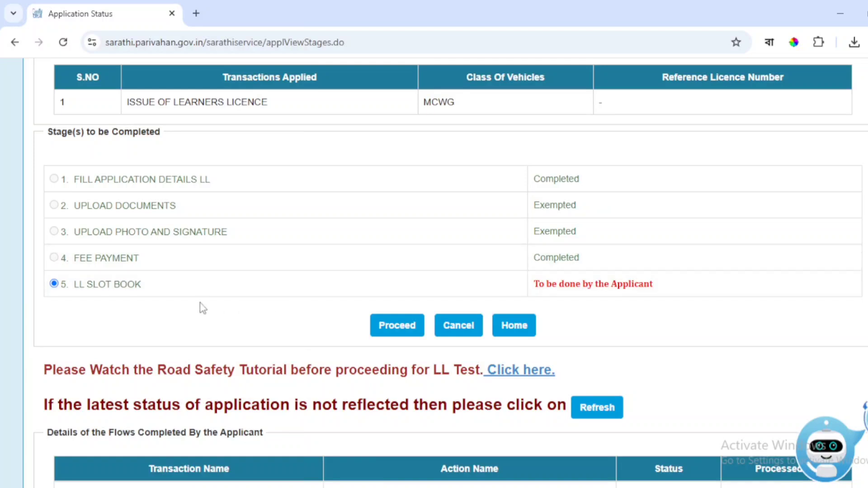
# - Proceed with LL SLOT BOOK and go on to book from the January 2025 LL test calendar
pyautogui.click(397, 328)
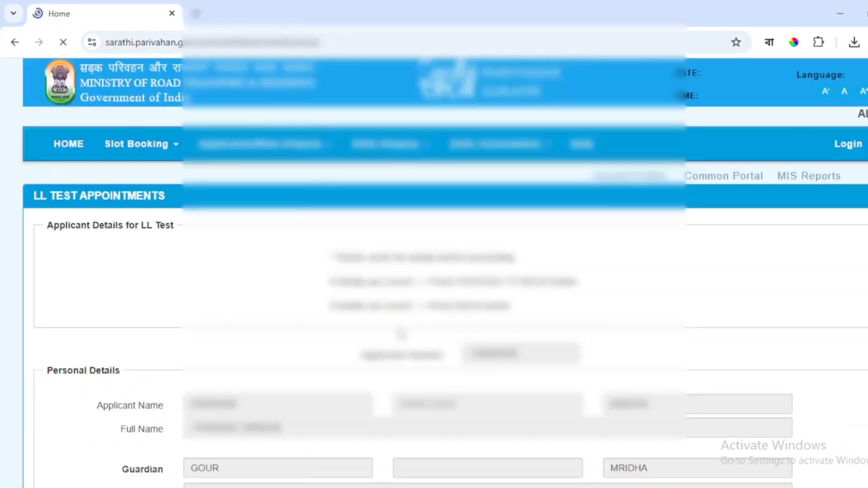
pyautogui.scroll(-4, 401, 335)
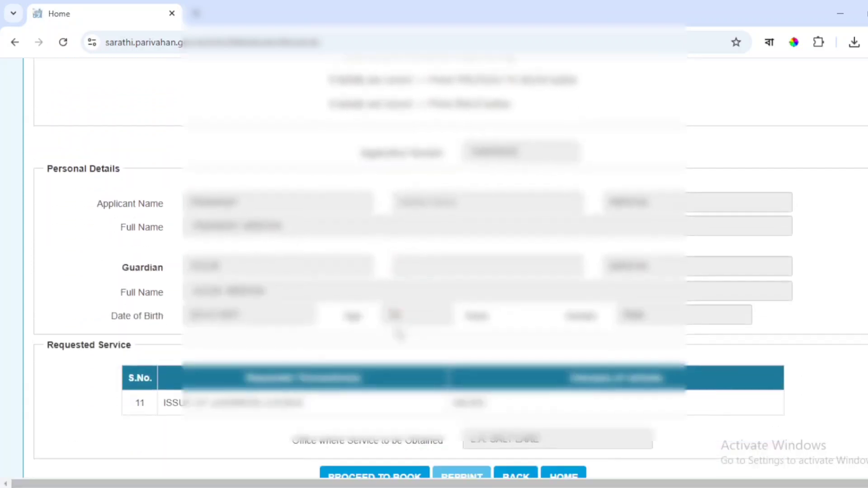
pyautogui.scroll(-3, 399, 334)
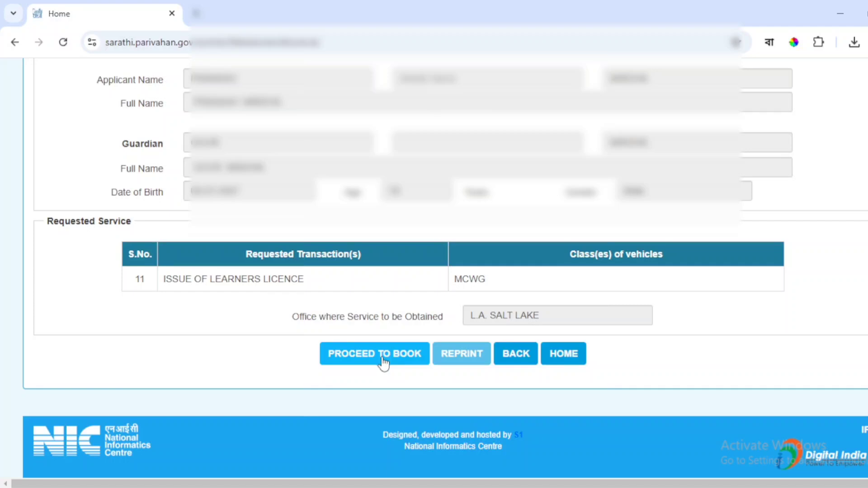
pyautogui.click(383, 360)
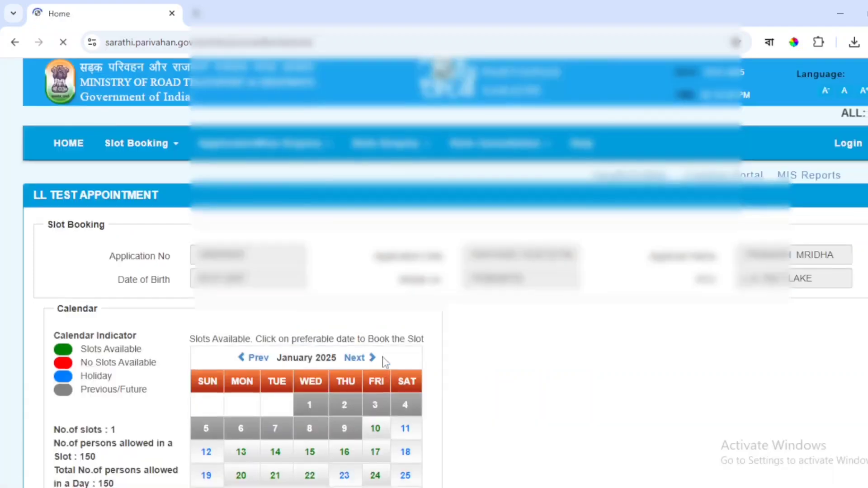
# - Pick 10 January 2025 with the 06.00-20.00 time slot and book it
pyautogui.scroll(-3, 383, 361)
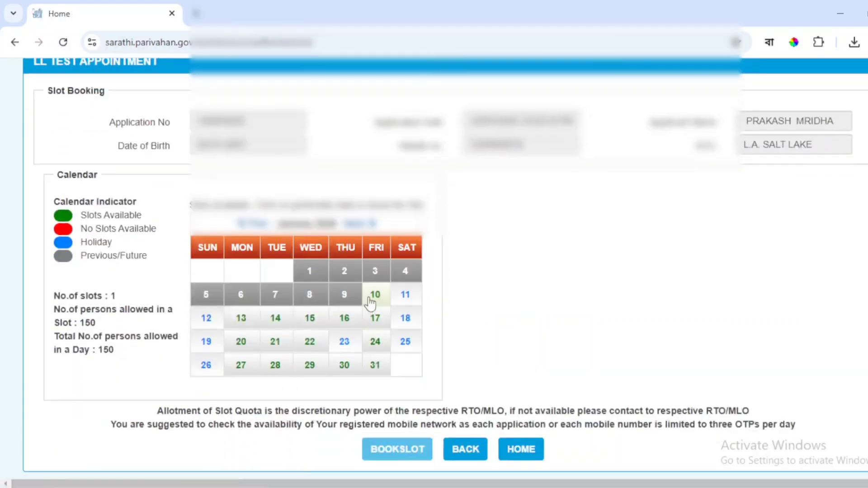
pyautogui.click(369, 298)
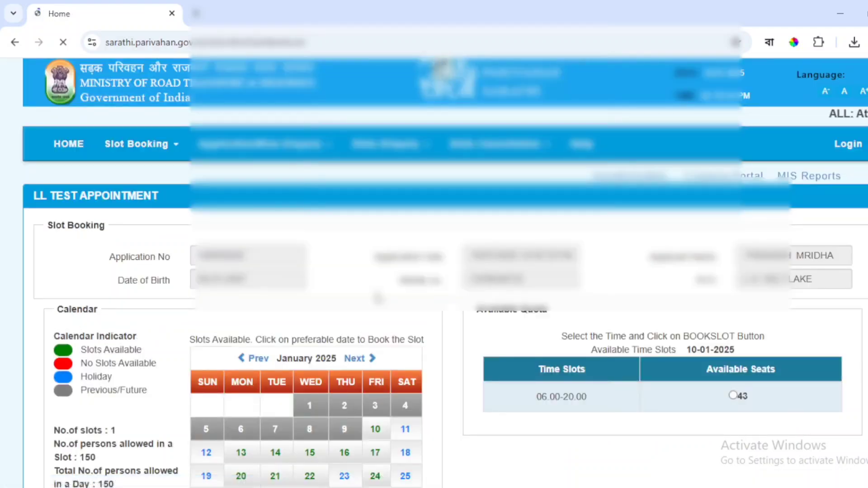
pyautogui.scroll(-3, 376, 298)
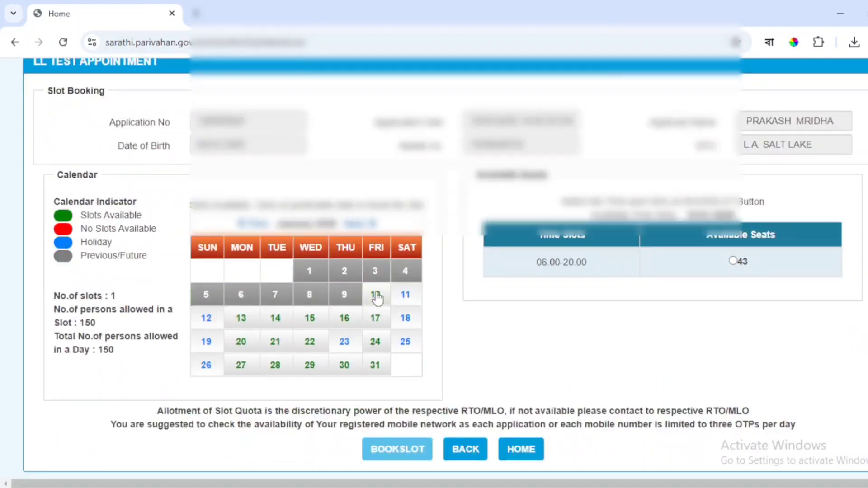
pyautogui.click(733, 261)
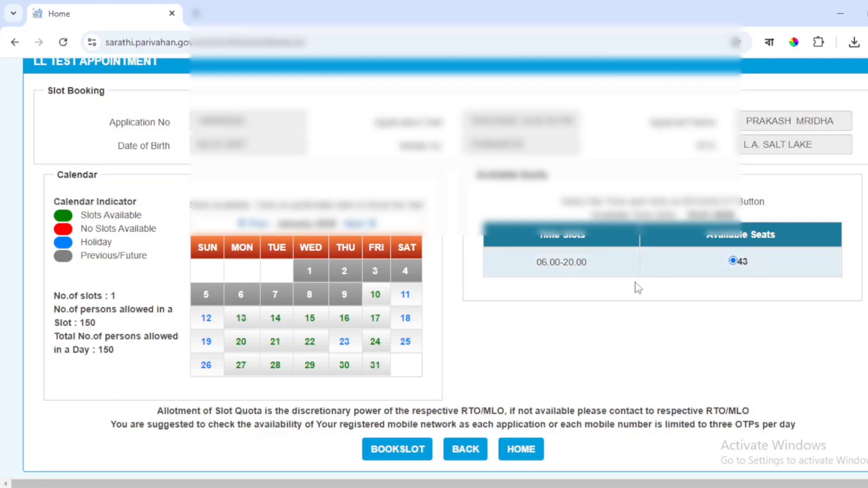
pyautogui.click(397, 449)
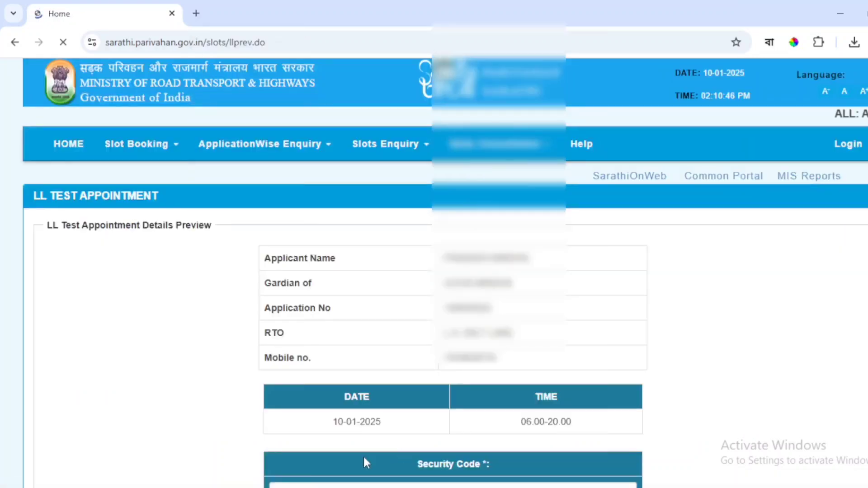
# - Enter the SMS security code and confirm the learner licence test slot booking
pyautogui.scroll(-4, 273, 352)
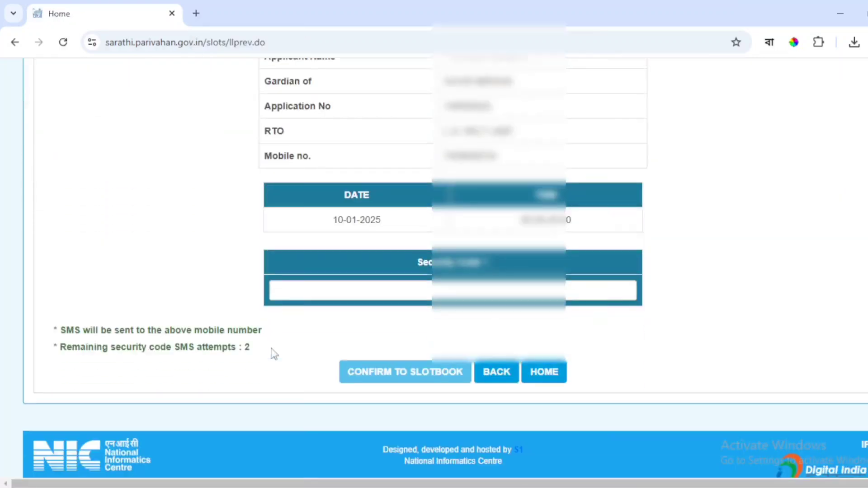
pyautogui.click(439, 288)
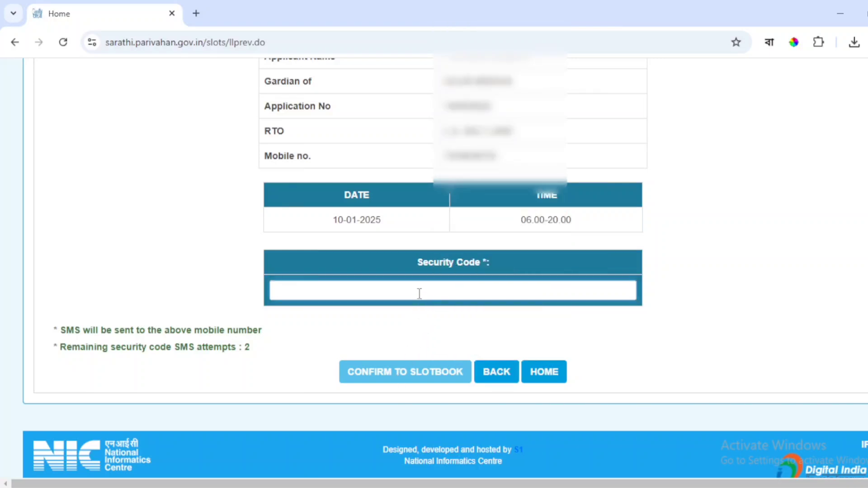
pyautogui.scroll(-1, 346, 357)
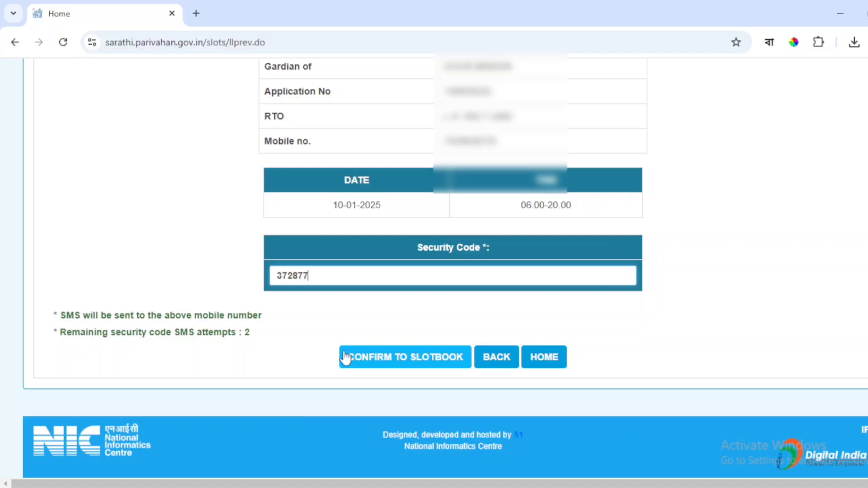
pyautogui.click(375, 363)
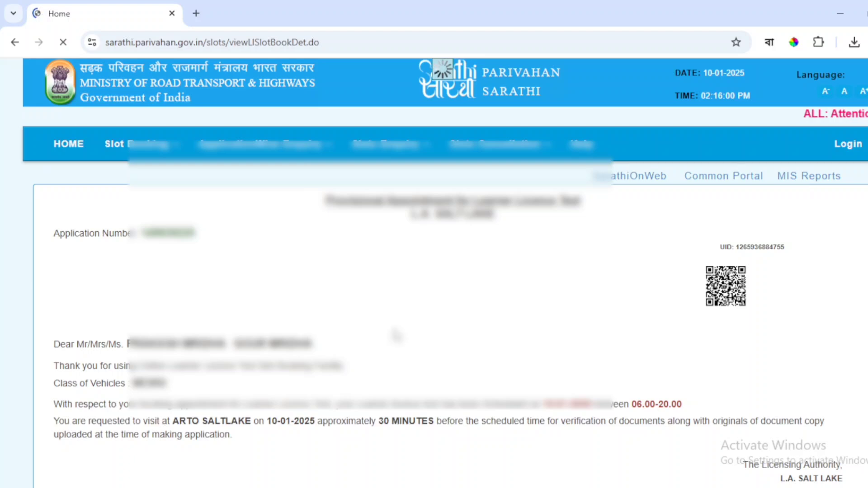
# - Print the appointment letter to PDF, save it in Downloads, and close the PDF window
pyautogui.scroll(-5, 398, 332)
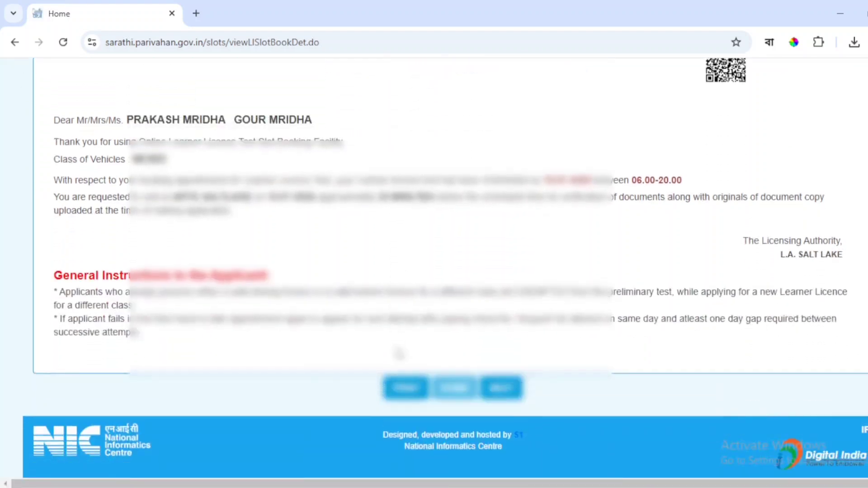
pyautogui.click(405, 389)
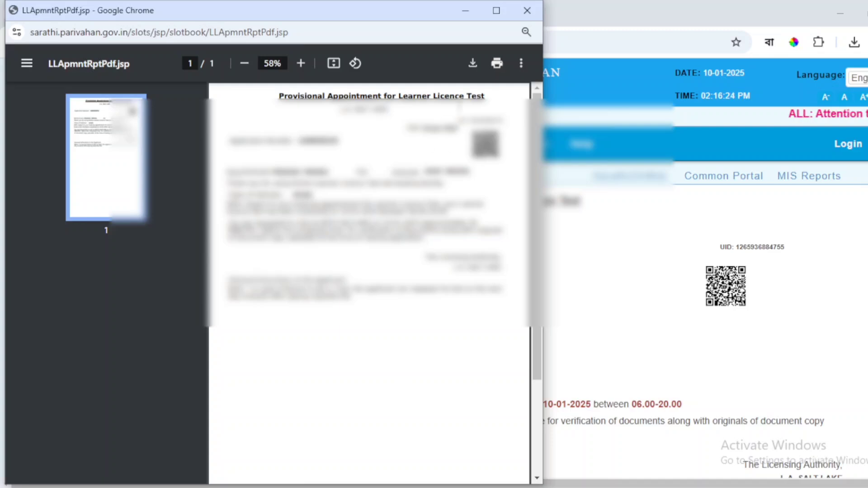
pyautogui.click(472, 63)
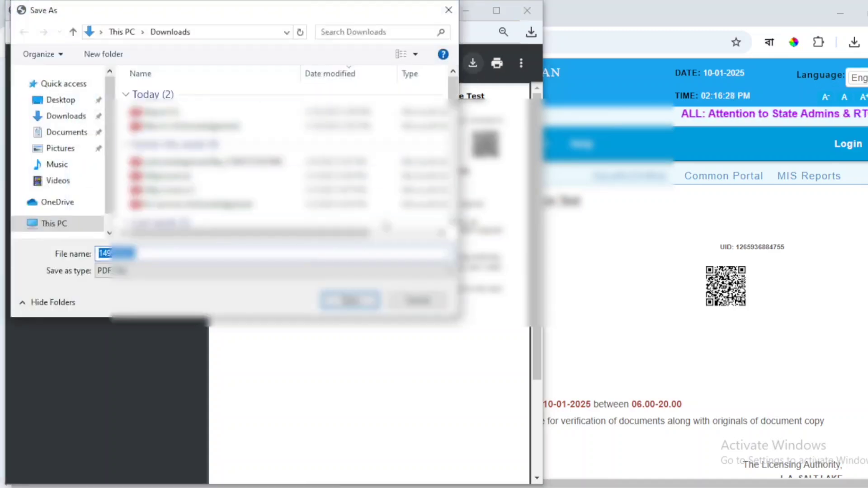
pyautogui.click(368, 303)
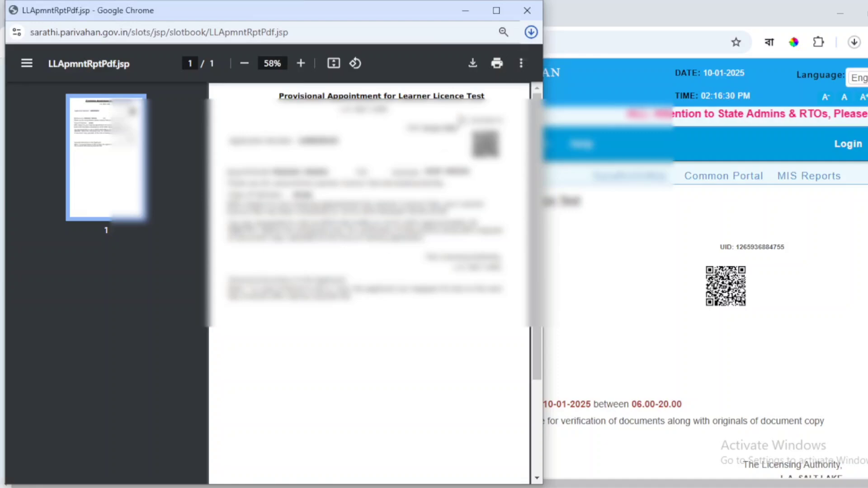
pyautogui.click(525, 10)
pyautogui.scroll(-5, 452, 271)
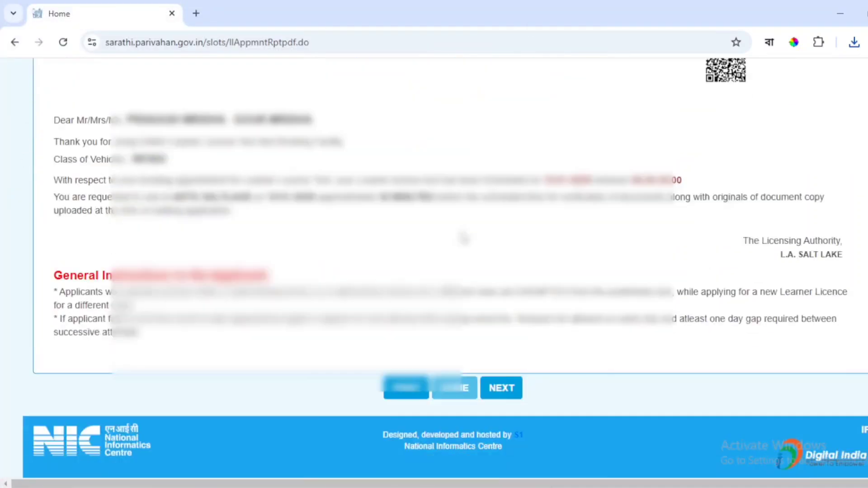
# - Continue to the Application Status page and enter the captcha to look up the booking
pyautogui.click(507, 389)
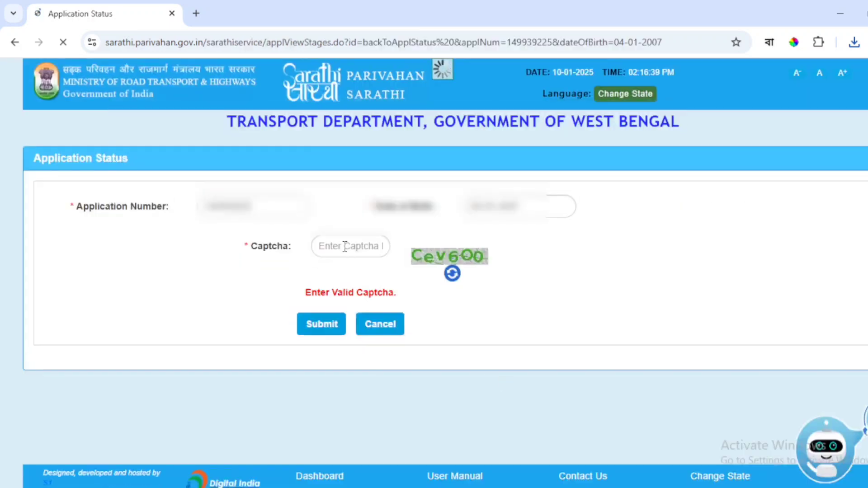
pyautogui.click(344, 247)
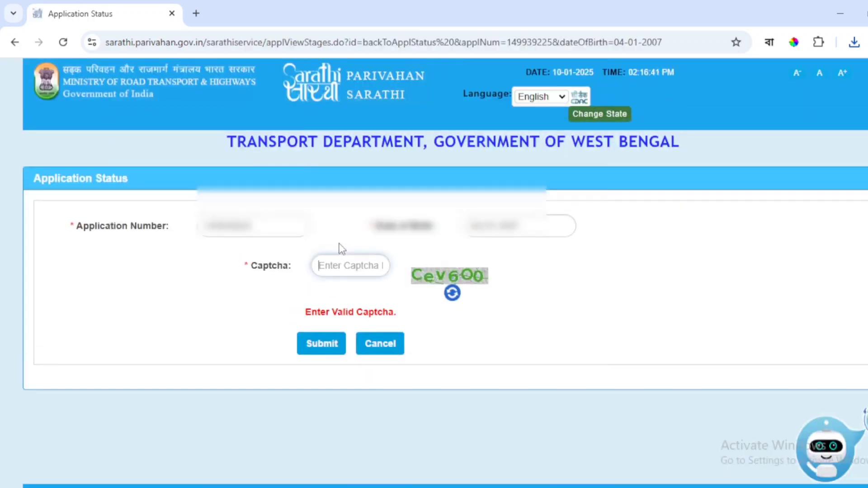
pyautogui.write('C')
pyautogui.click(339, 243)
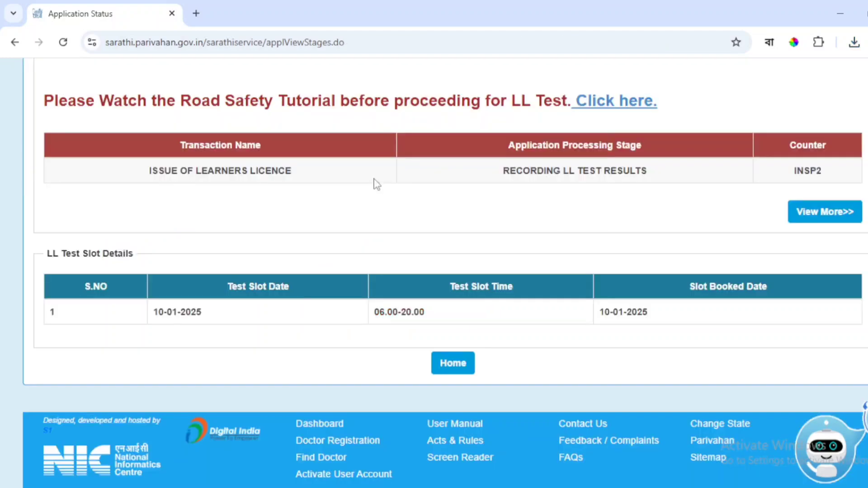
# - Follow the 'Click here.' link beside the road safety tutorial notice on the status page
pyautogui.scroll(12, 377, 184)
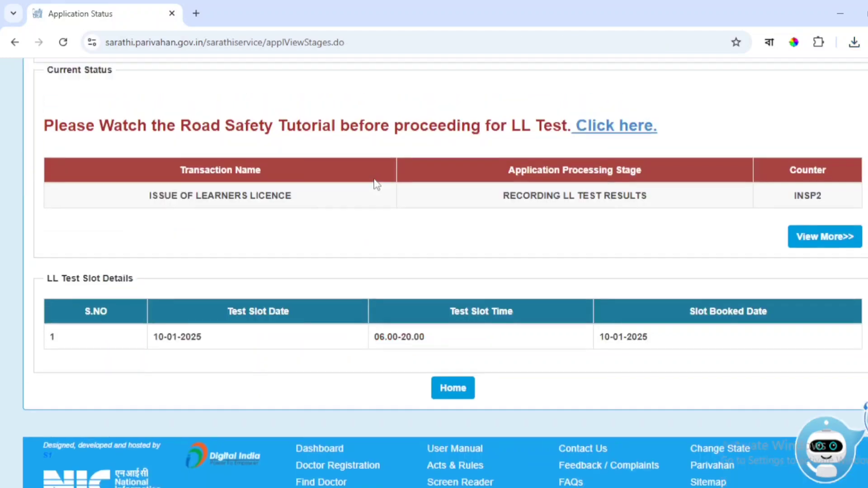
pyautogui.scroll(-5, 434, 271)
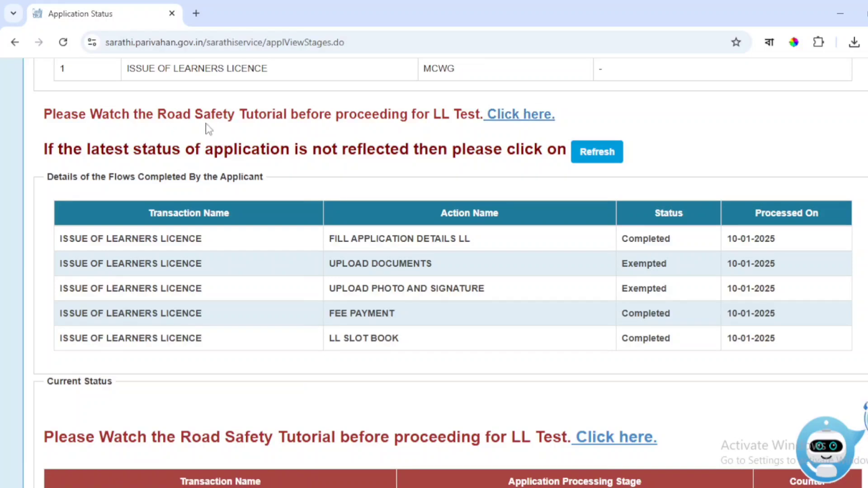
pyautogui.click(523, 117)
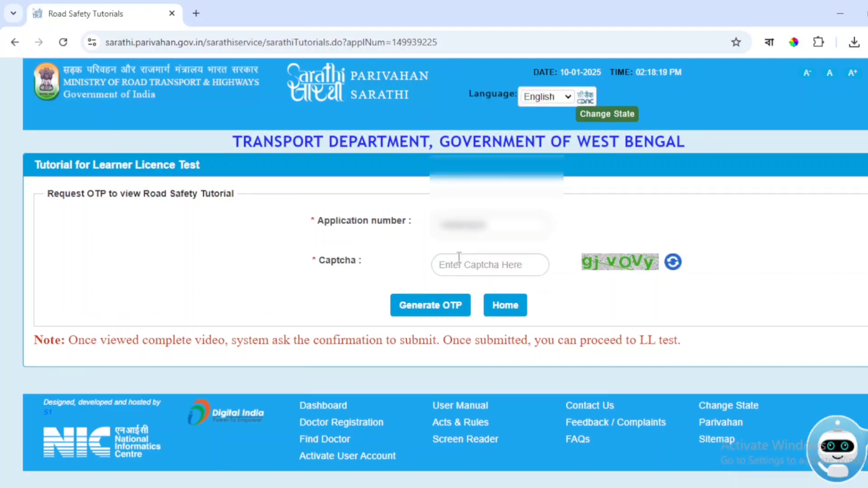
# - Enter the captcha and request an OTP for viewing the tutorial
pyautogui.click(457, 261)
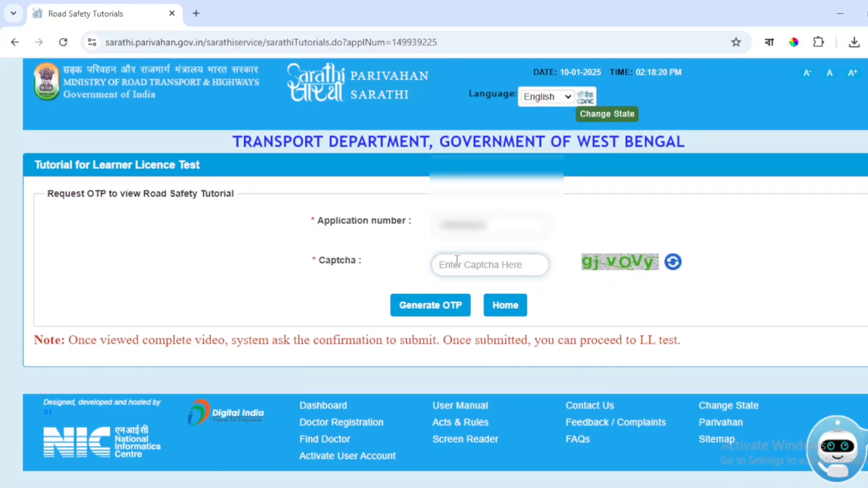
pyautogui.write('gjvOVy')
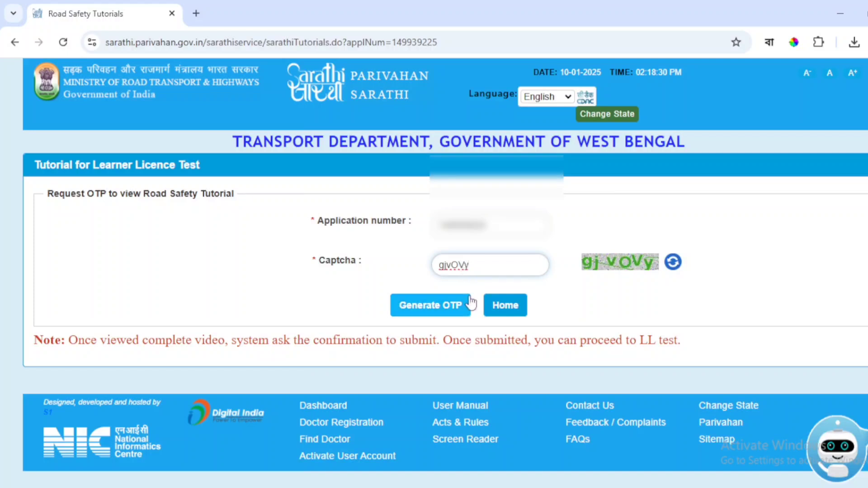
pyautogui.click(440, 302)
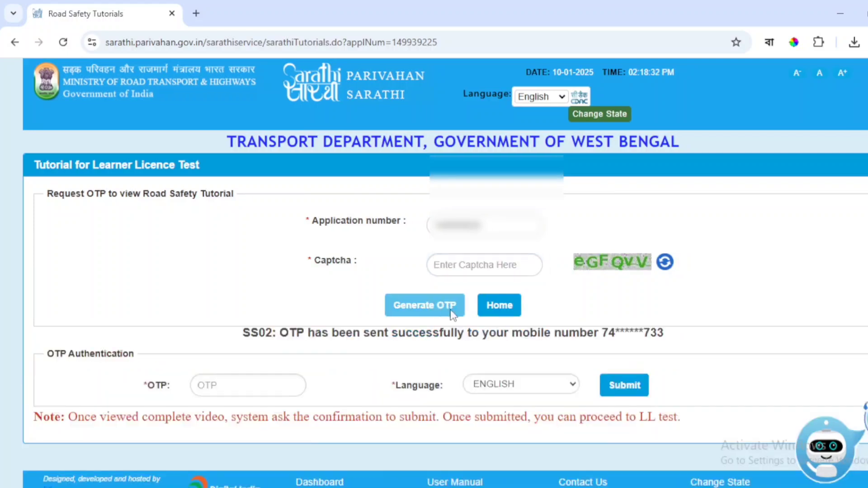
# - Choose HINDI as the tutorial language, then enter and submit the received OTP
pyautogui.scroll(-1, 450, 312)
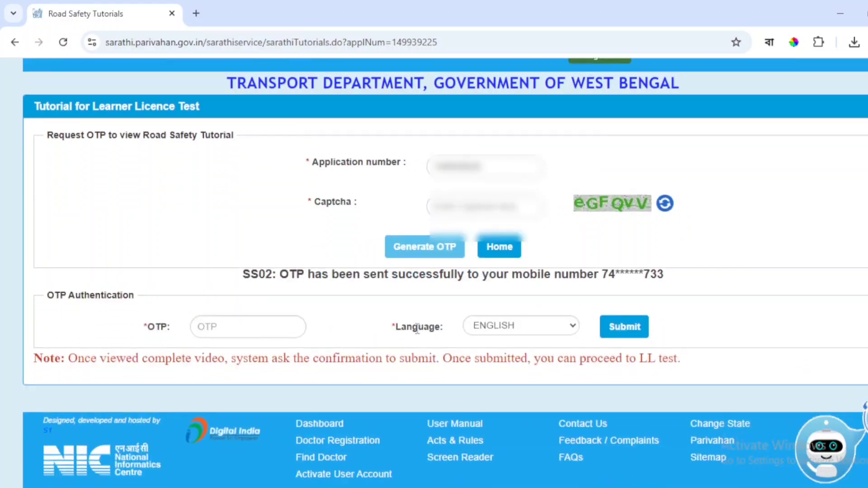
pyautogui.click(513, 330)
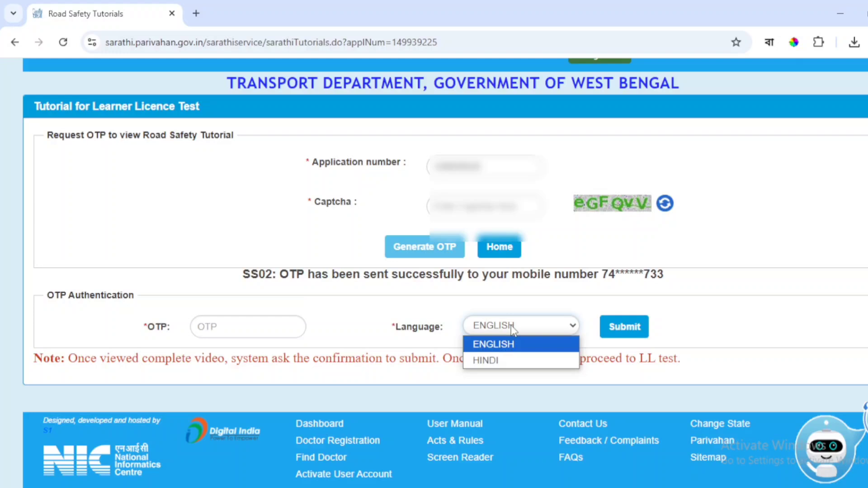
pyautogui.click(501, 361)
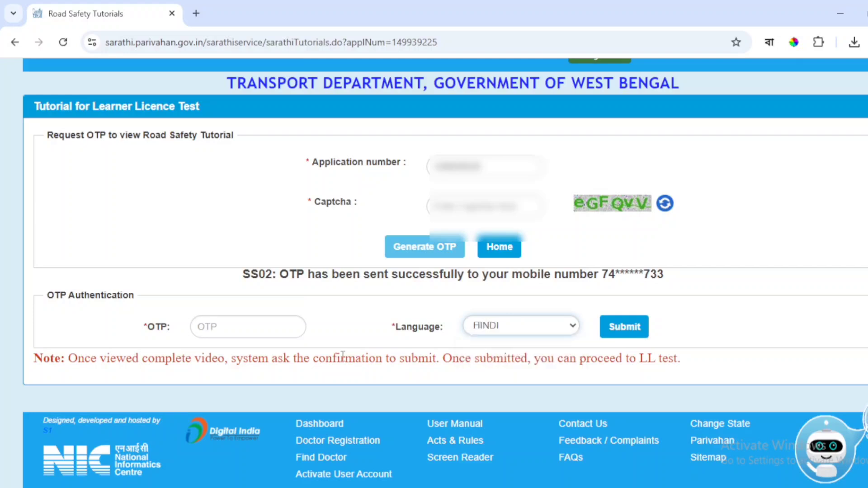
pyautogui.click(220, 330)
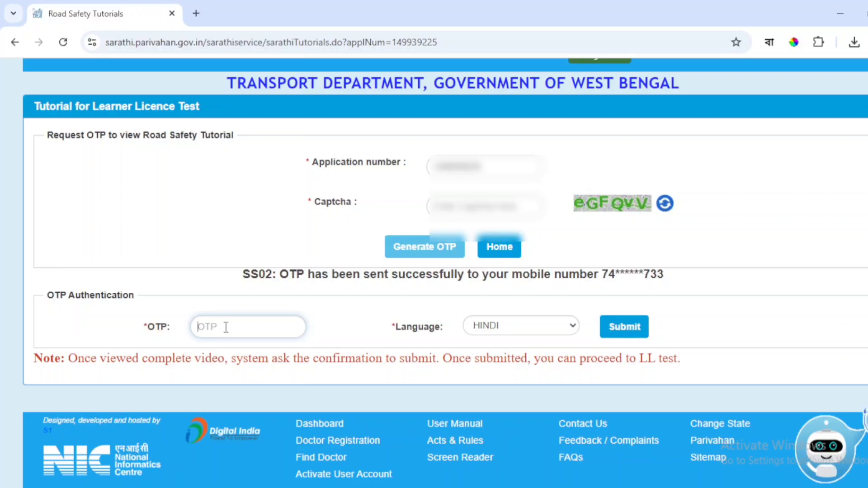
pyautogui.click(612, 324)
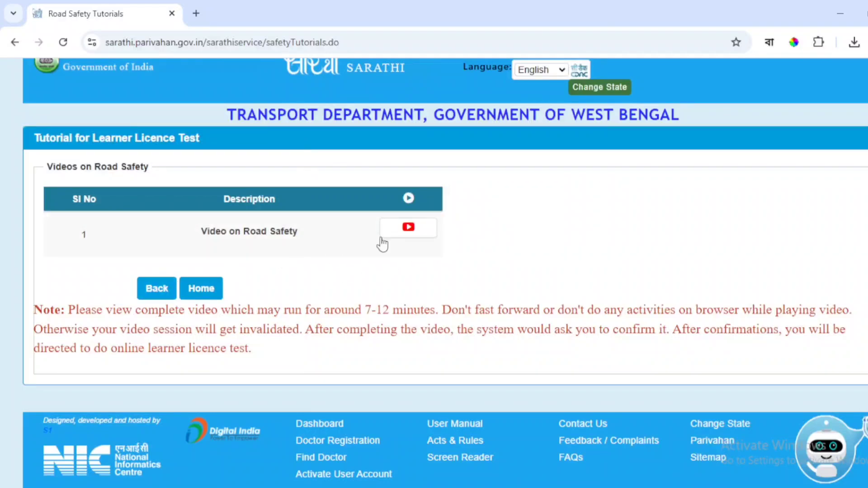
# - Play the road safety video, tick the Confirmation checkbox and submit it
pyautogui.click(407, 228)
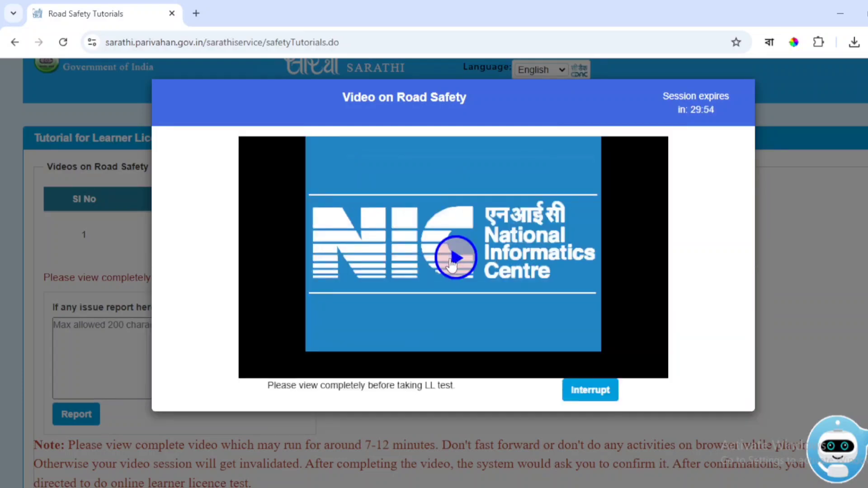
pyautogui.click(452, 259)
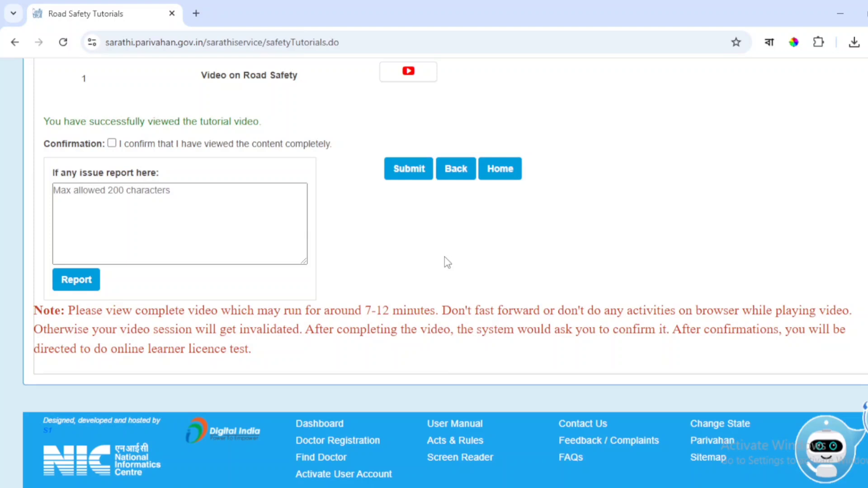
pyautogui.scroll(3, 344, 196)
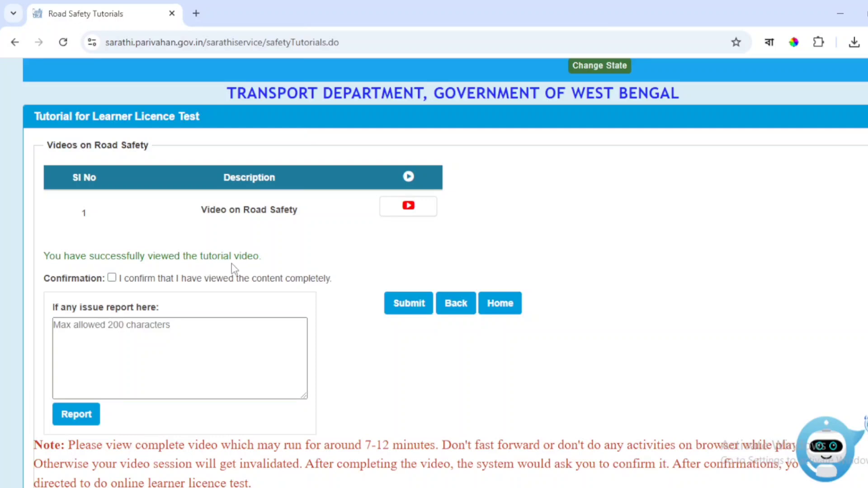
pyautogui.click(112, 278)
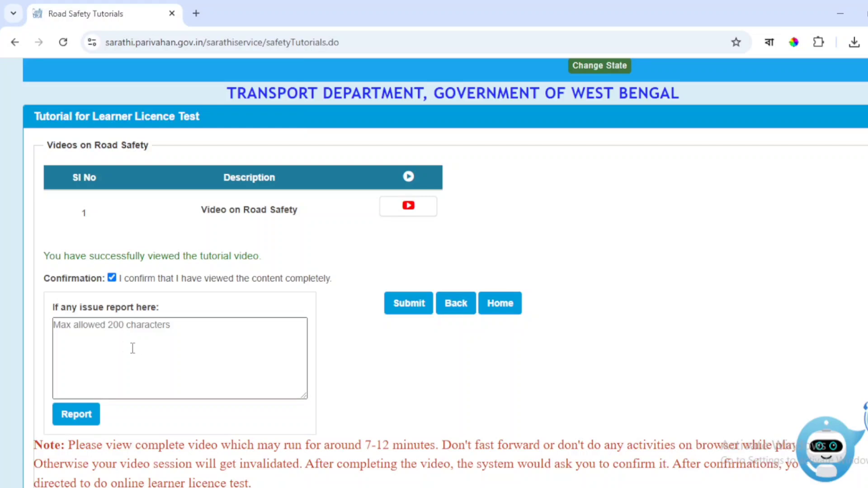
pyautogui.click(409, 304)
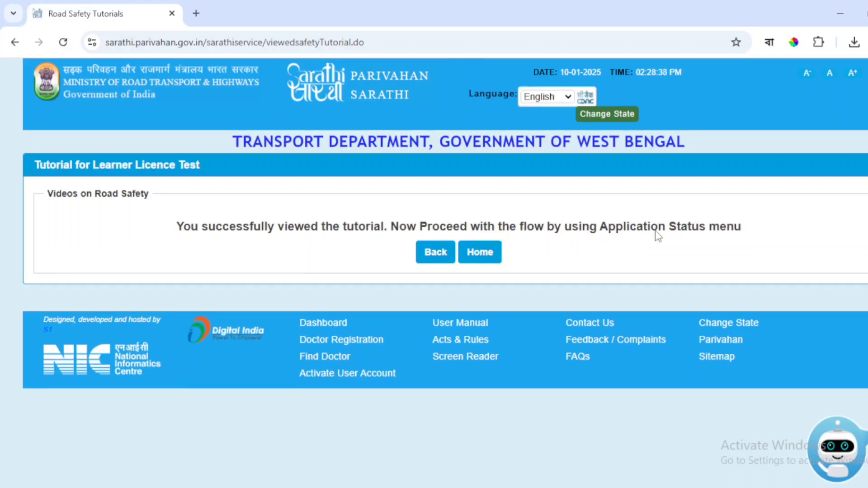
# - Go Home and accept the confirmation prompt to load the West Bengal Sarathi home page
pyautogui.click(484, 254)
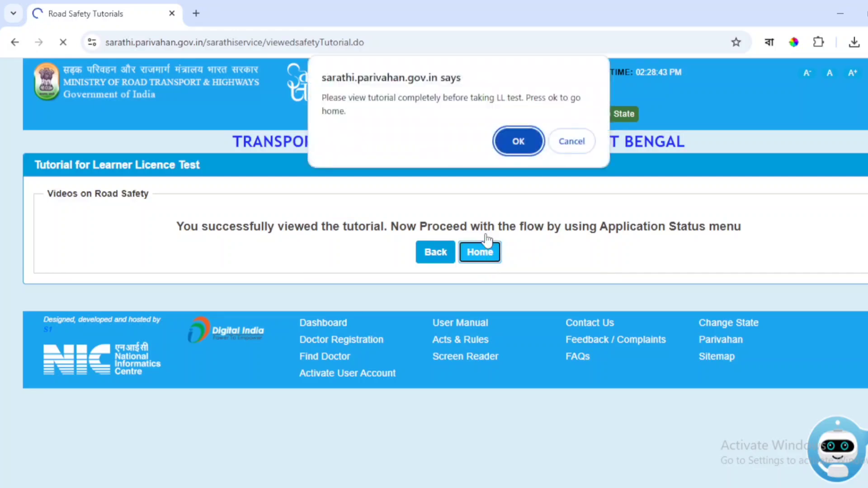
pyautogui.click(510, 142)
pyautogui.moveTo(511, 147)
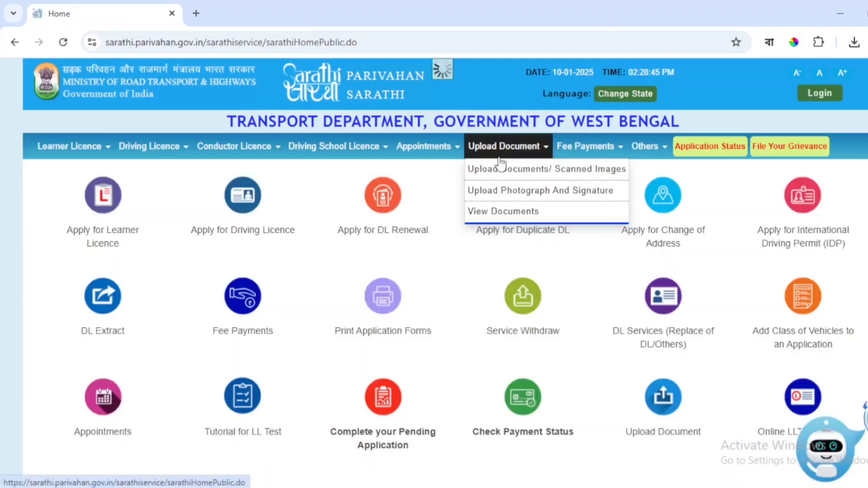